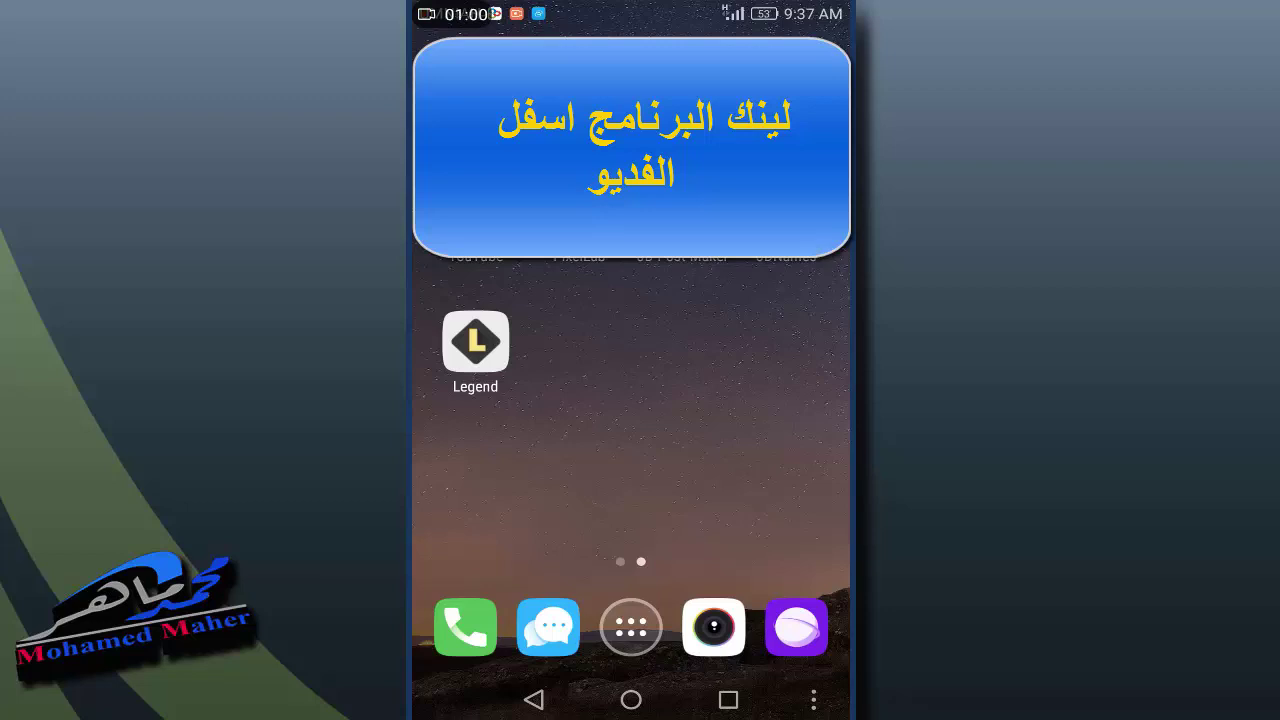
# Launch Legend and switch the keyboard language to English.
pyautogui.click(475, 341)
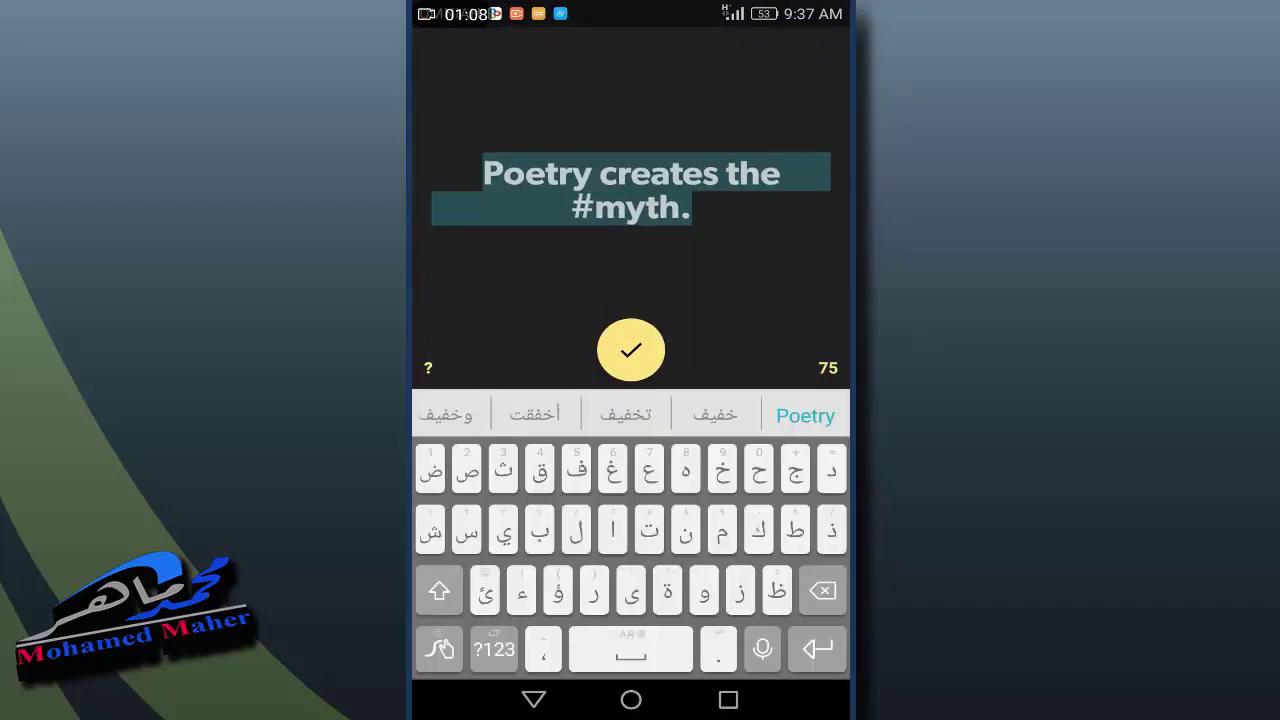
pyautogui.moveTo(643, 652)
pyautogui.mouseDown()
pyautogui.moveTo(648, 595)
pyautogui.moveTo(630, 548)
pyautogui.mouseUp()
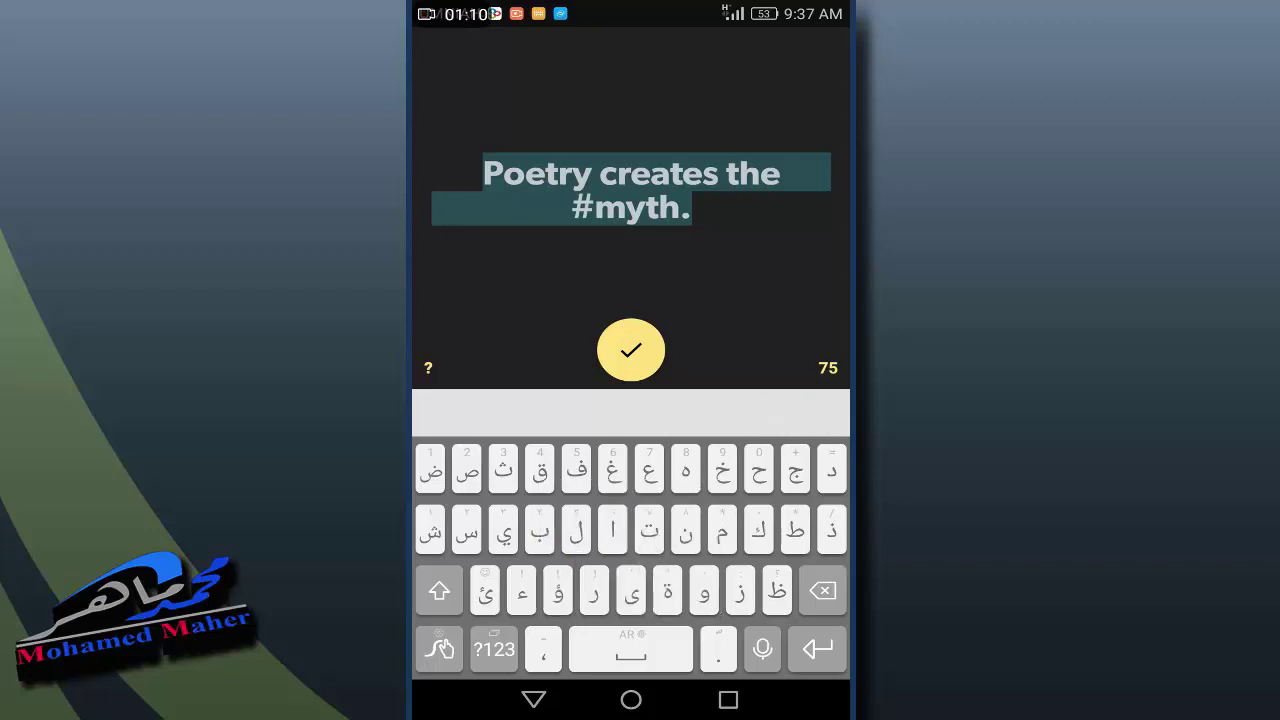
pyautogui.click(442, 591)
# Type 'Nassmat' over the sample quote and confirm the text.
pyautogui.click(717, 595)
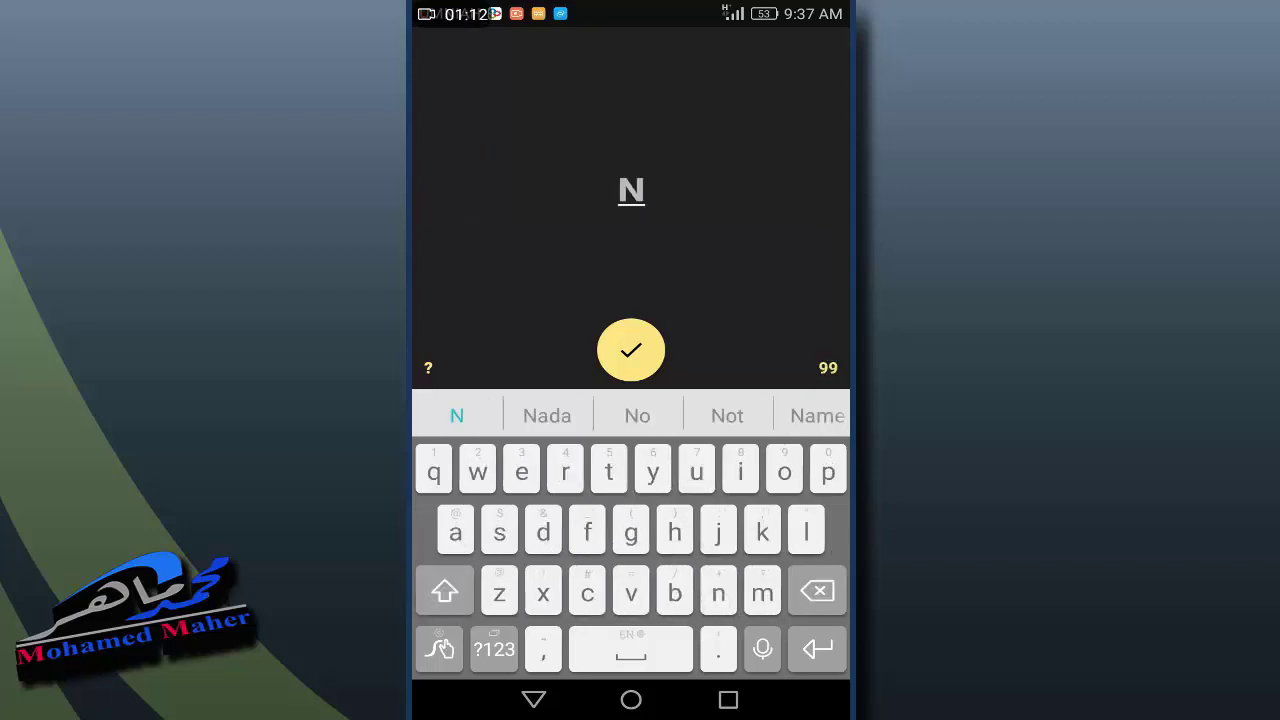
pyautogui.click(455, 532)
pyautogui.click(499, 532)
pyautogui.click(499, 532)
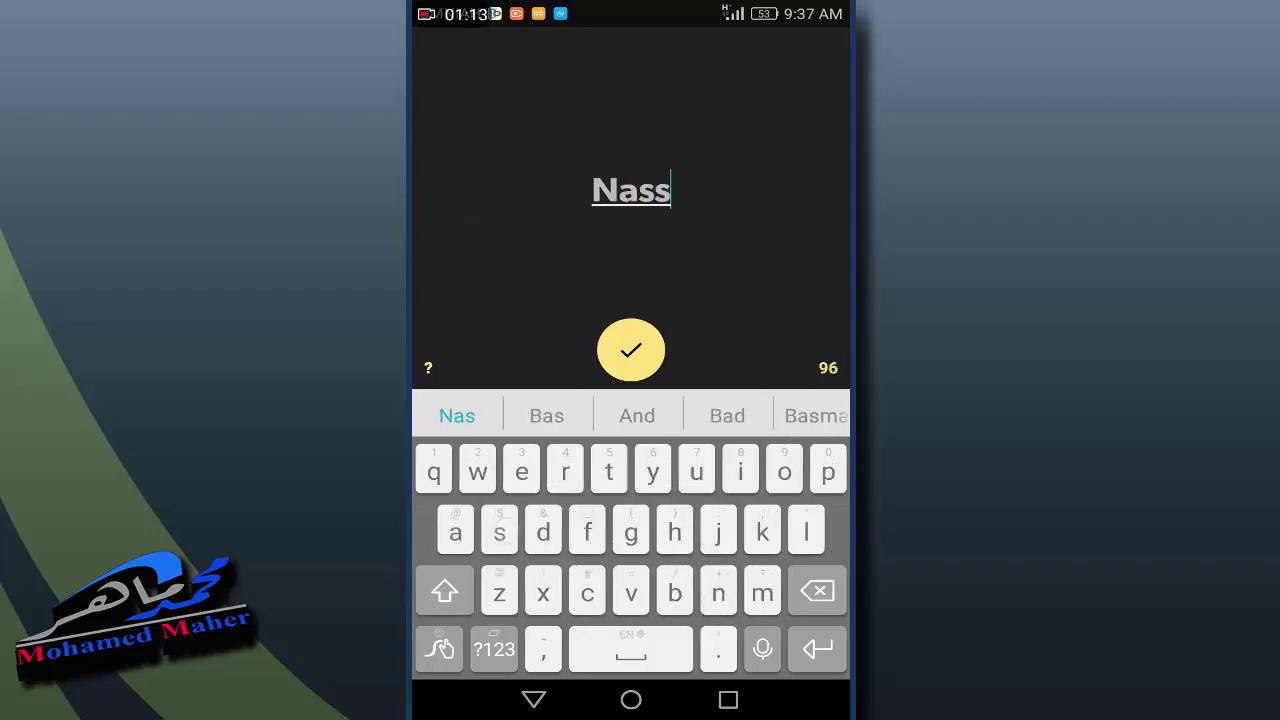
pyautogui.click(762, 593)
pyautogui.click(455, 532)
pyautogui.click(609, 470)
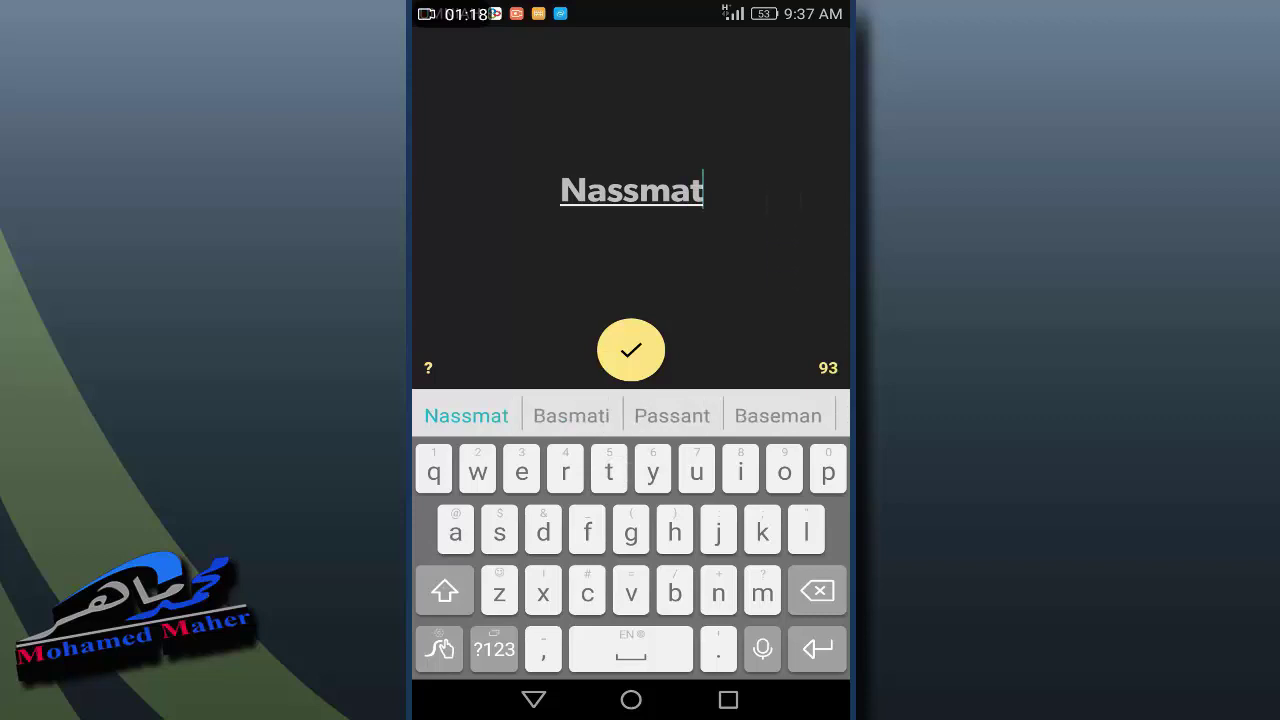
pyautogui.click(631, 350)
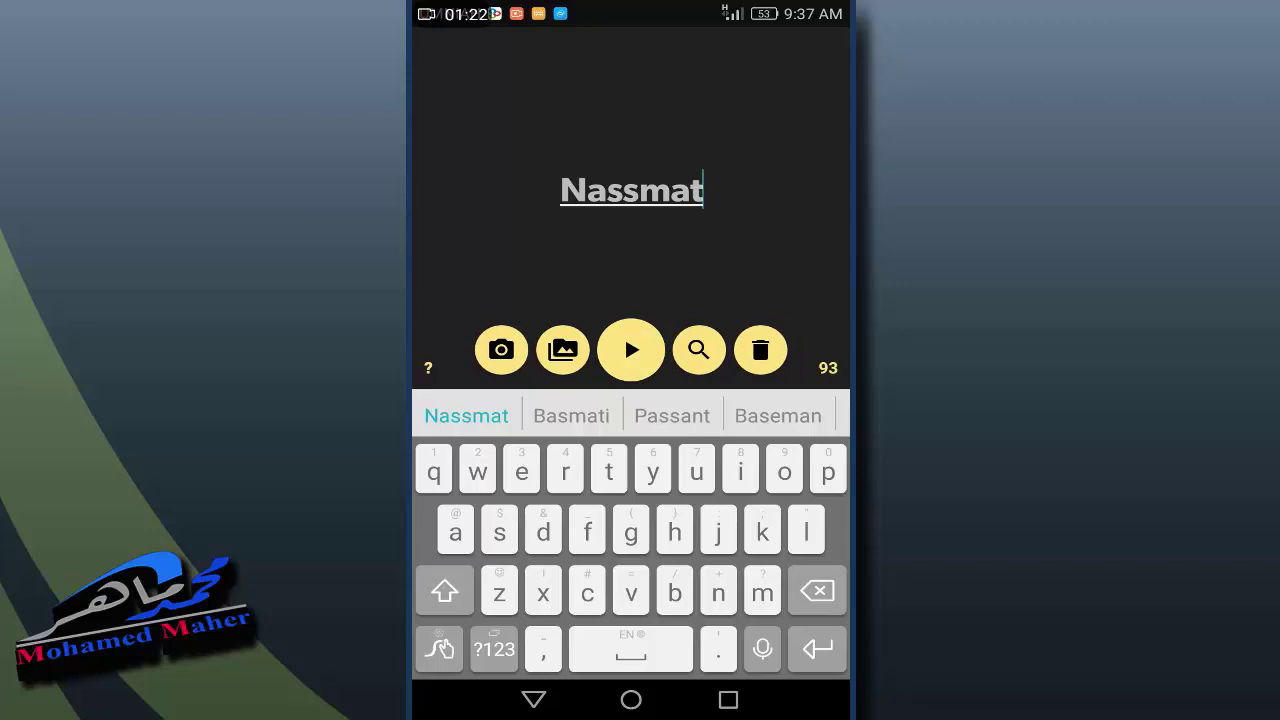
# Pick the grey textured photo from the Recent images grid as the title background.
pyautogui.click(555, 342)
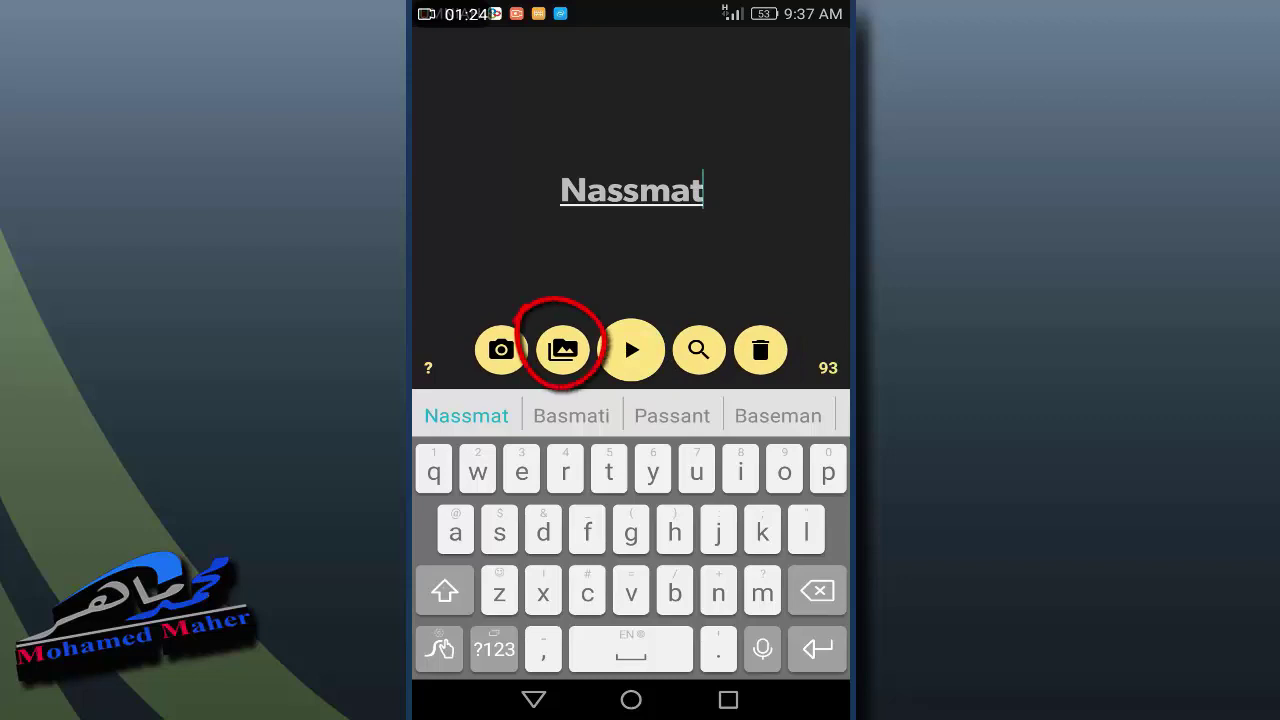
pyautogui.click(563, 349)
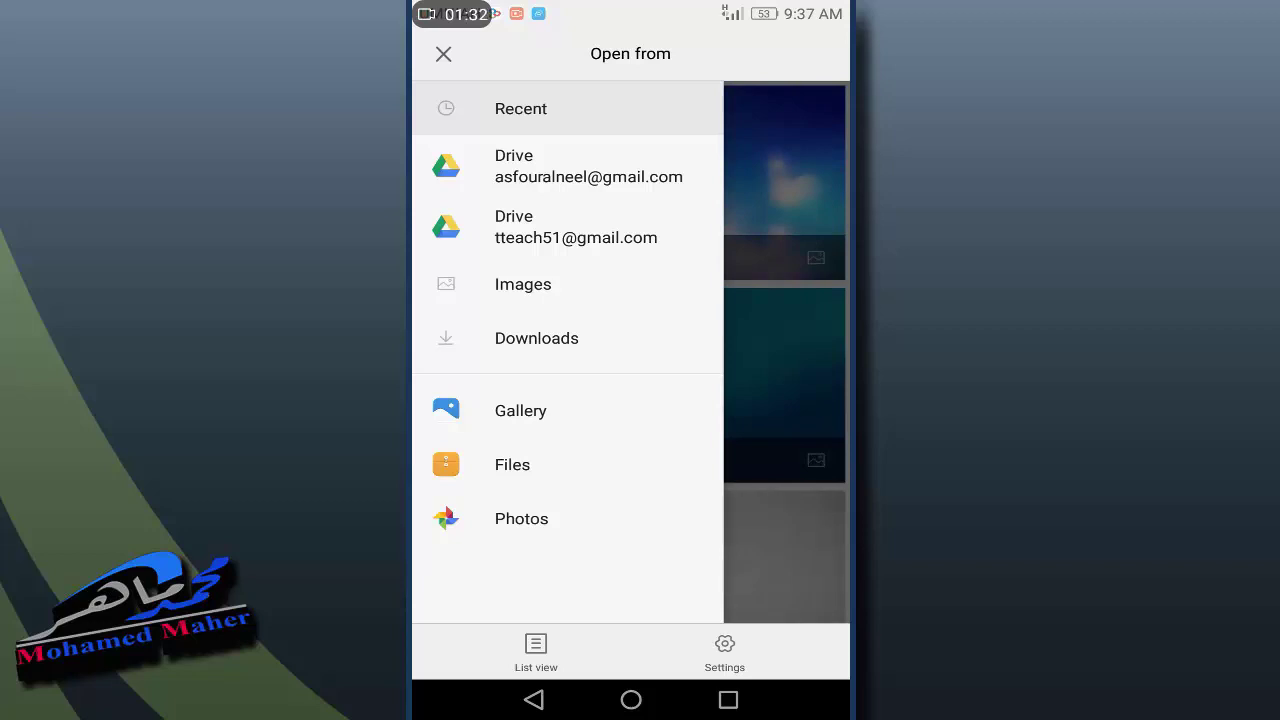
pyautogui.moveTo(767, 416); pyautogui.dragTo(728, 420)
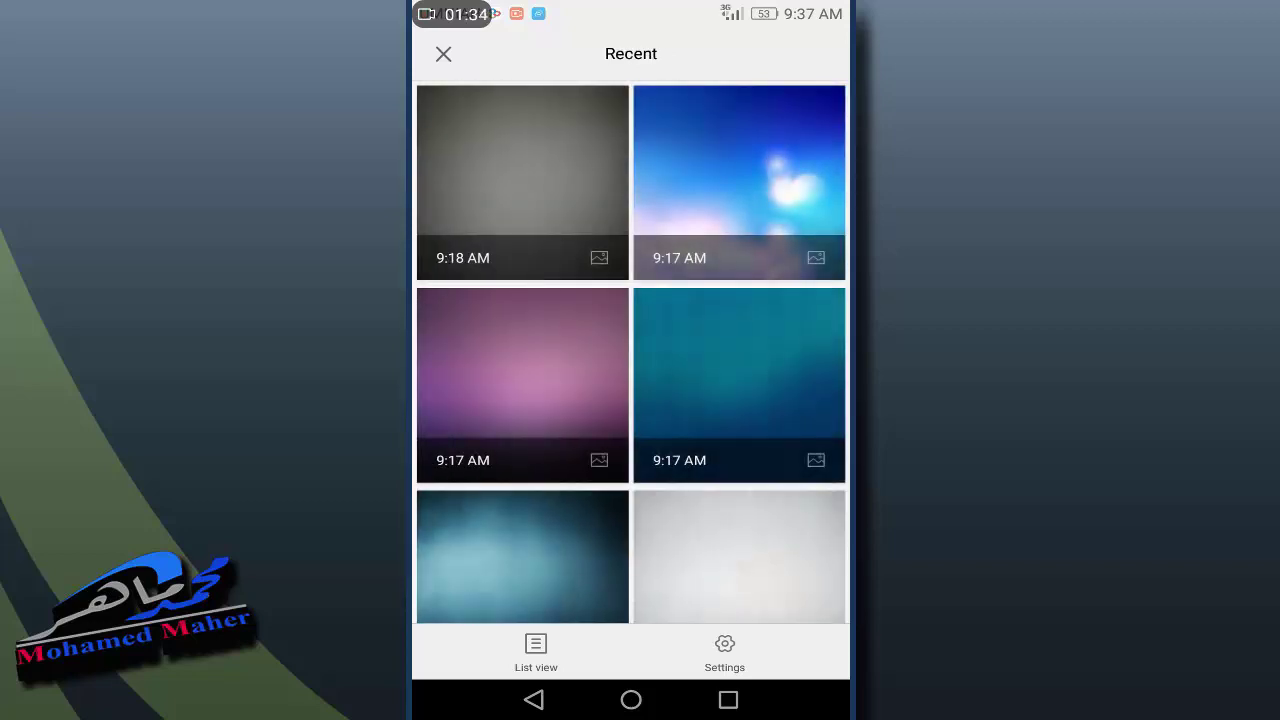
pyautogui.scroll(-3, 632, 352)
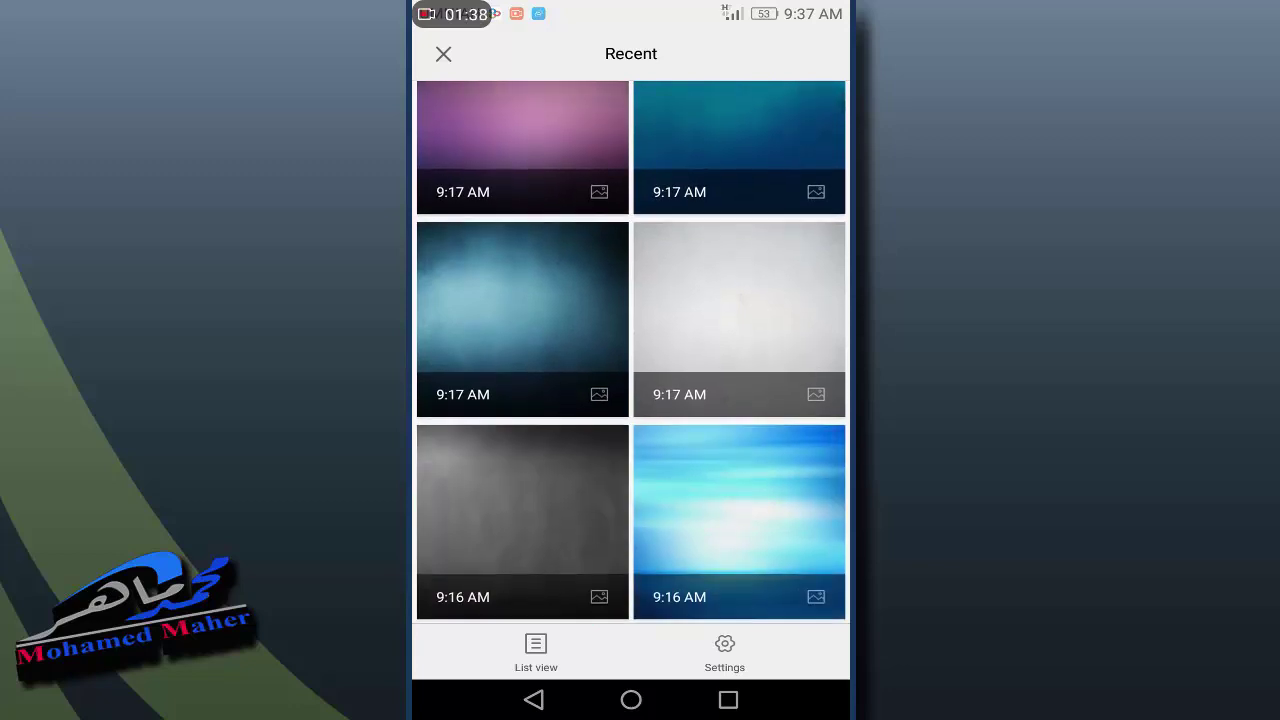
pyautogui.scroll(-1, 766, 414)
pyautogui.click(522, 430)
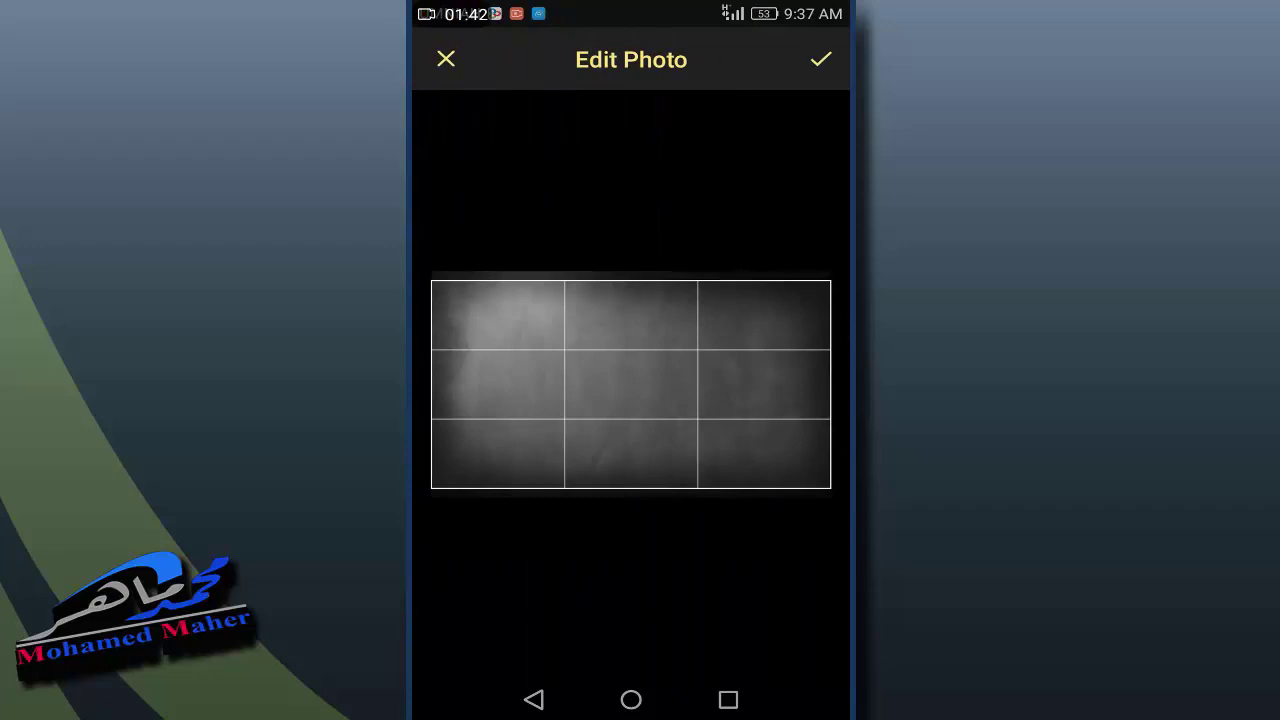
# Apply the grey background, then try LINES, DISPLAY, Quoted and DASH before choosing MASK.
pyautogui.click(821, 59)
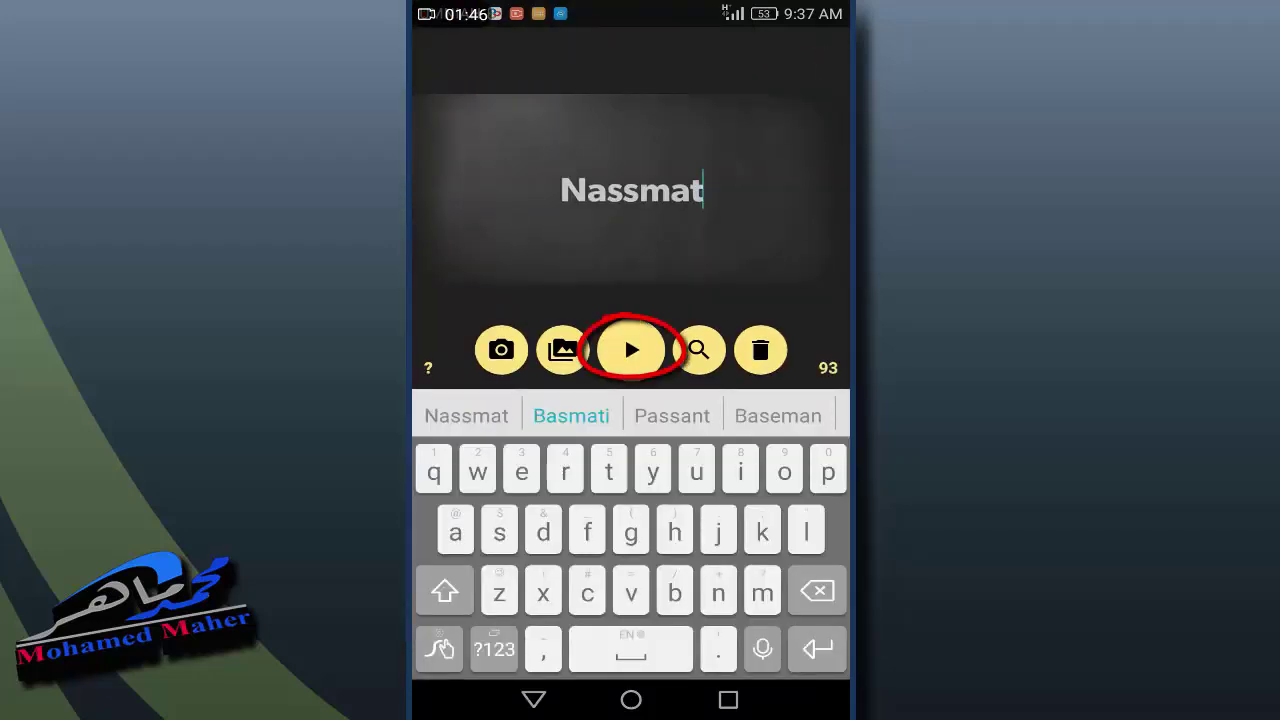
pyautogui.click(628, 348)
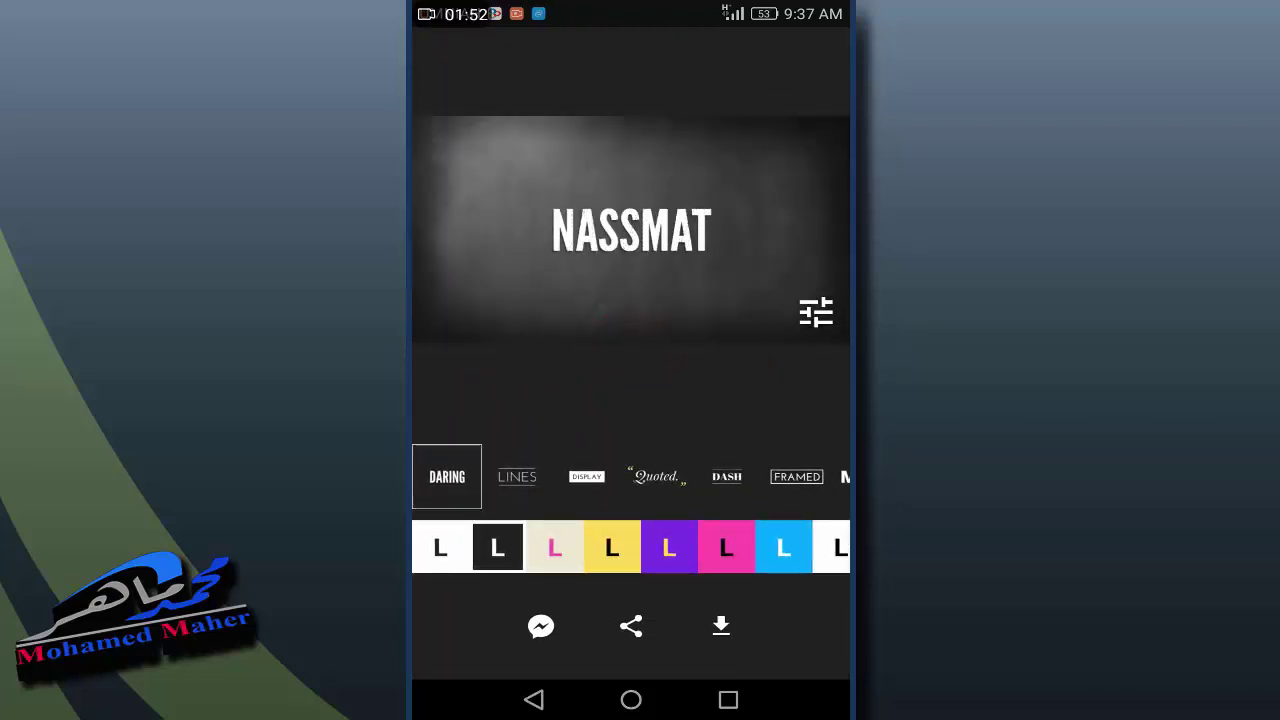
pyautogui.click(517, 476)
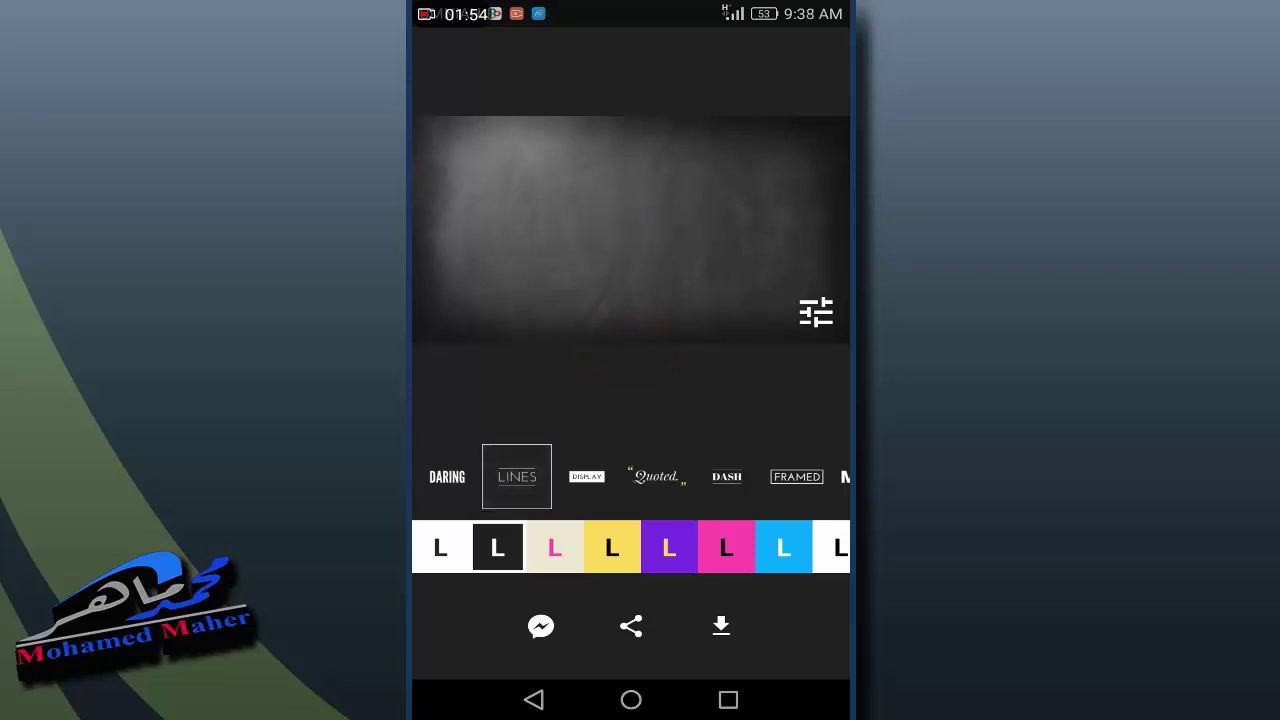
pyautogui.click(587, 476)
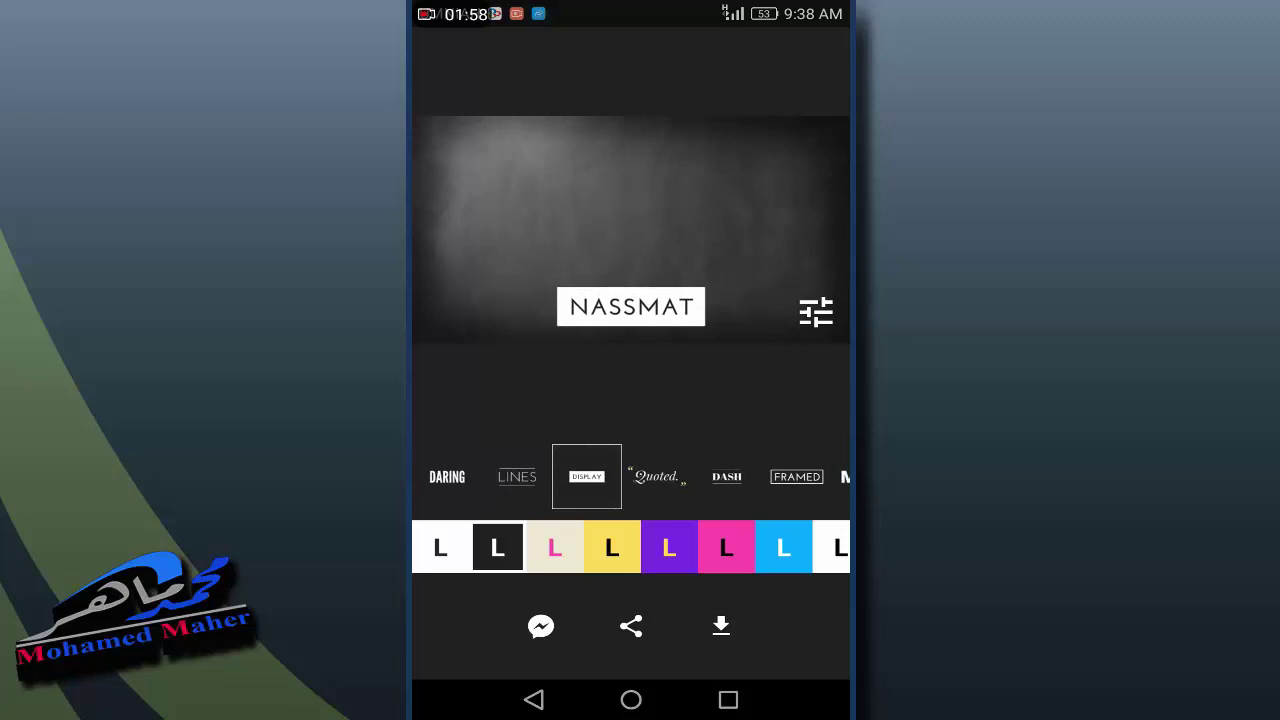
pyautogui.click(657, 476)
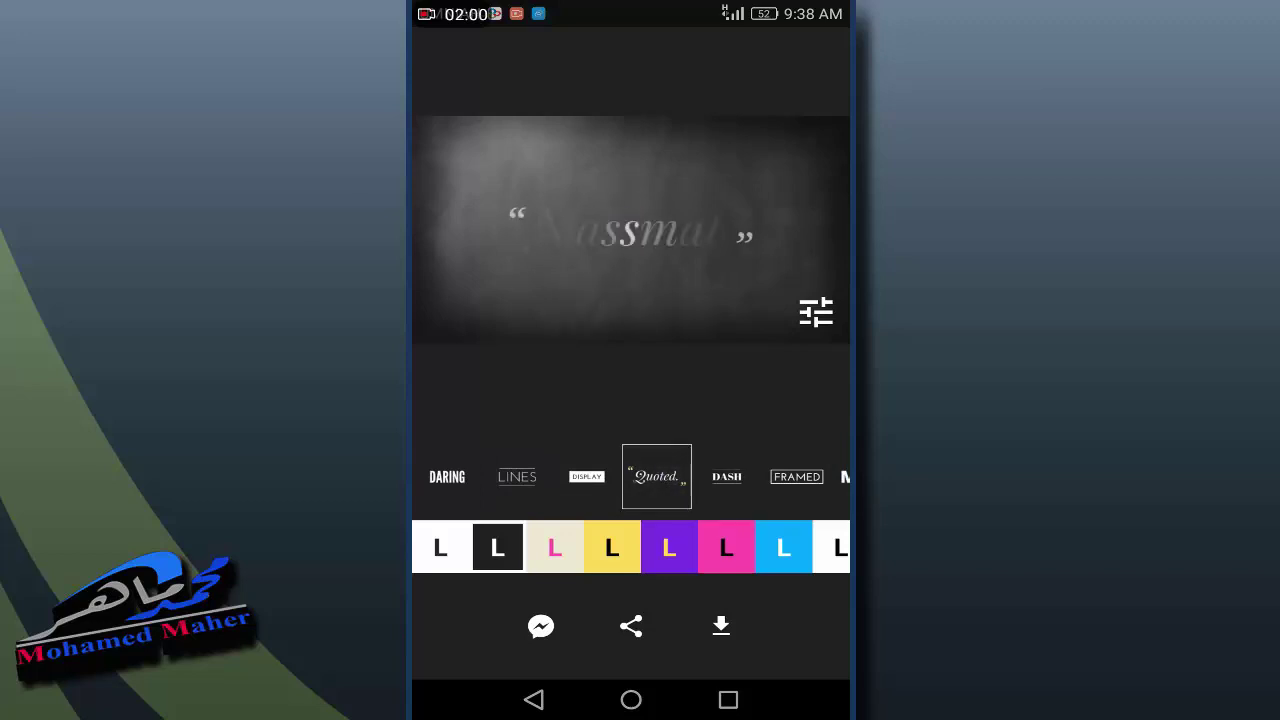
pyautogui.click(727, 476)
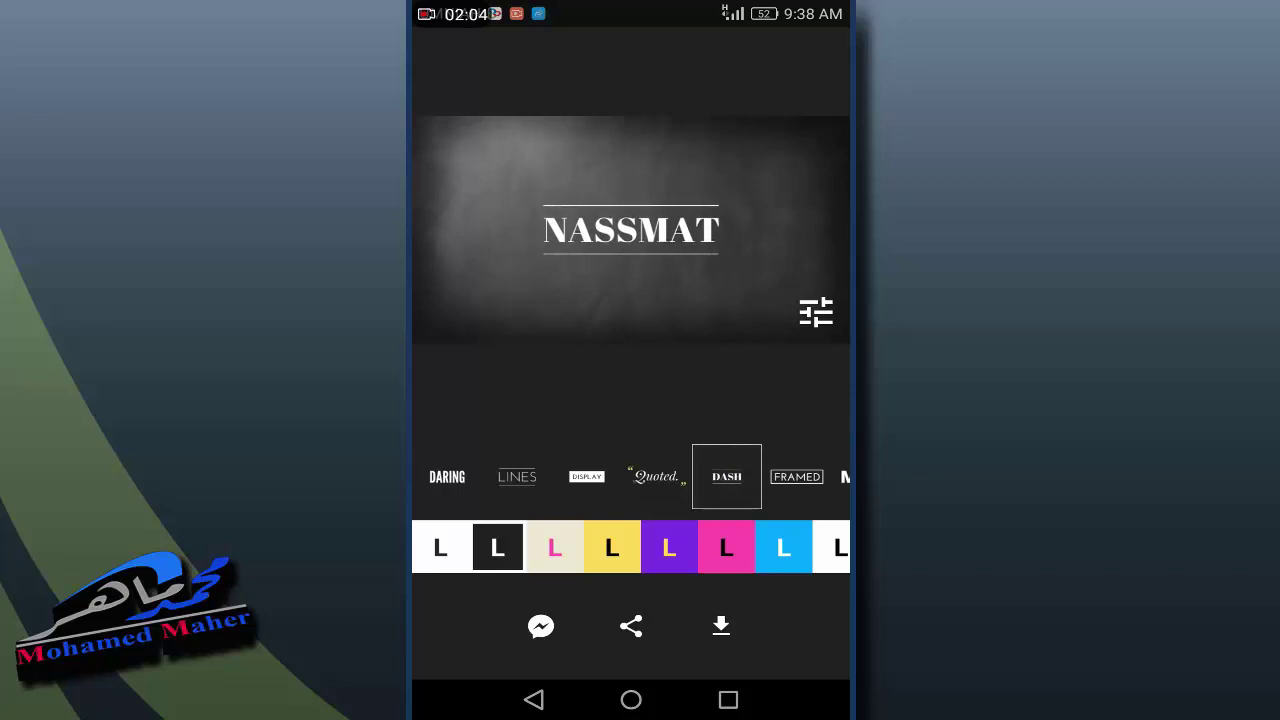
pyautogui.moveTo(787, 487)
pyautogui.mouseDown()
pyautogui.moveTo(551, 474)
pyautogui.moveTo(732, 475)
pyautogui.mouseUp()
pyautogui.click(568, 474)
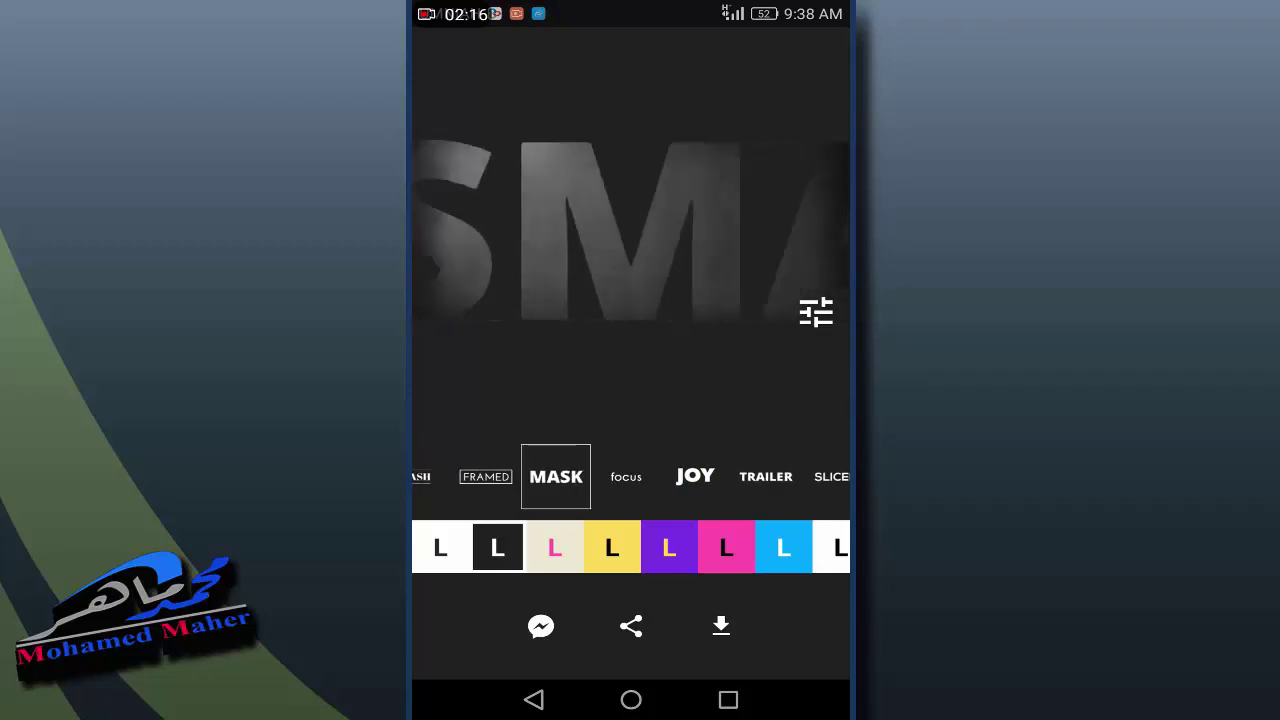
# Try cream, yellow, purple, pink and dark grey colour schemes on the title.
pyautogui.click(555, 547)
pyautogui.click(612, 547)
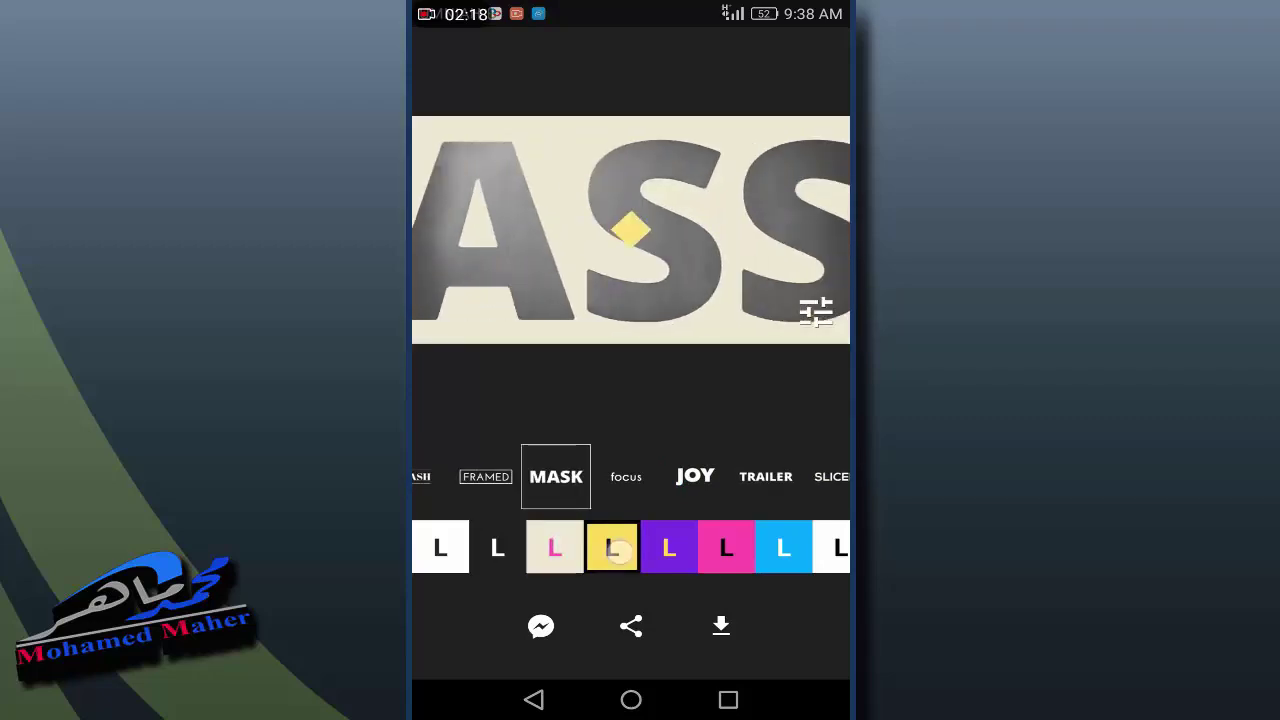
pyautogui.click(669, 547)
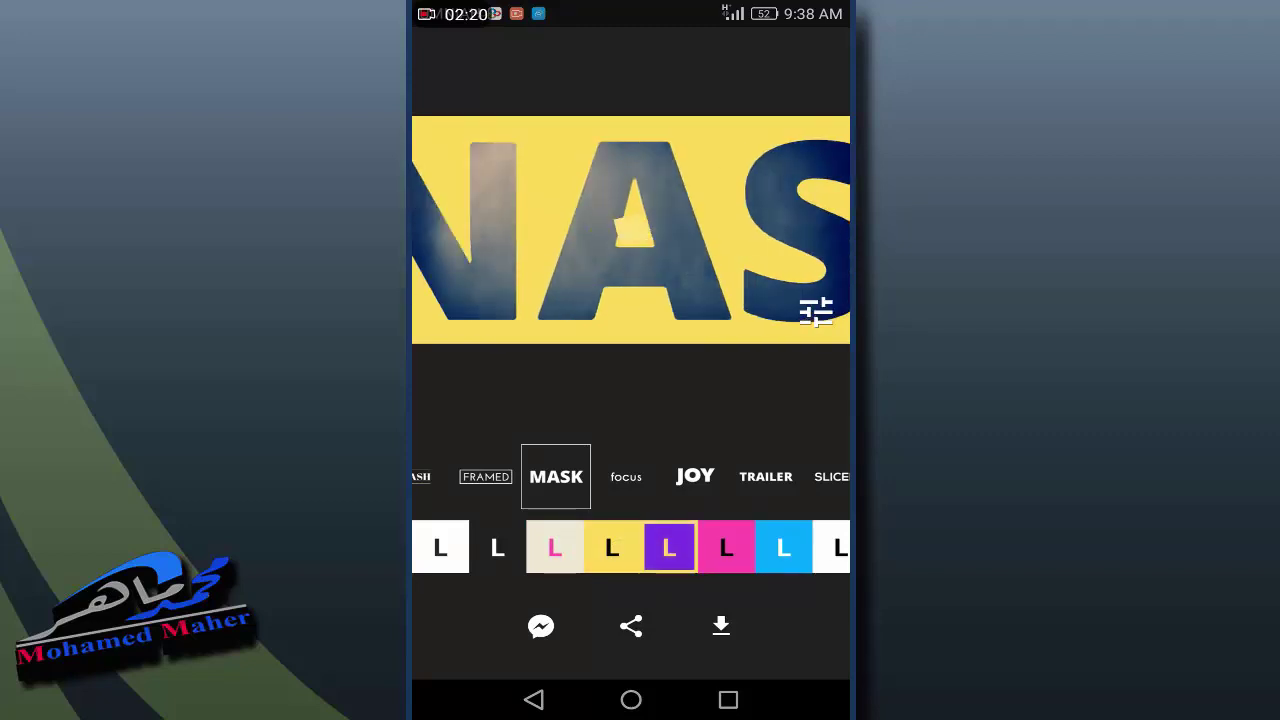
pyautogui.click(726, 547)
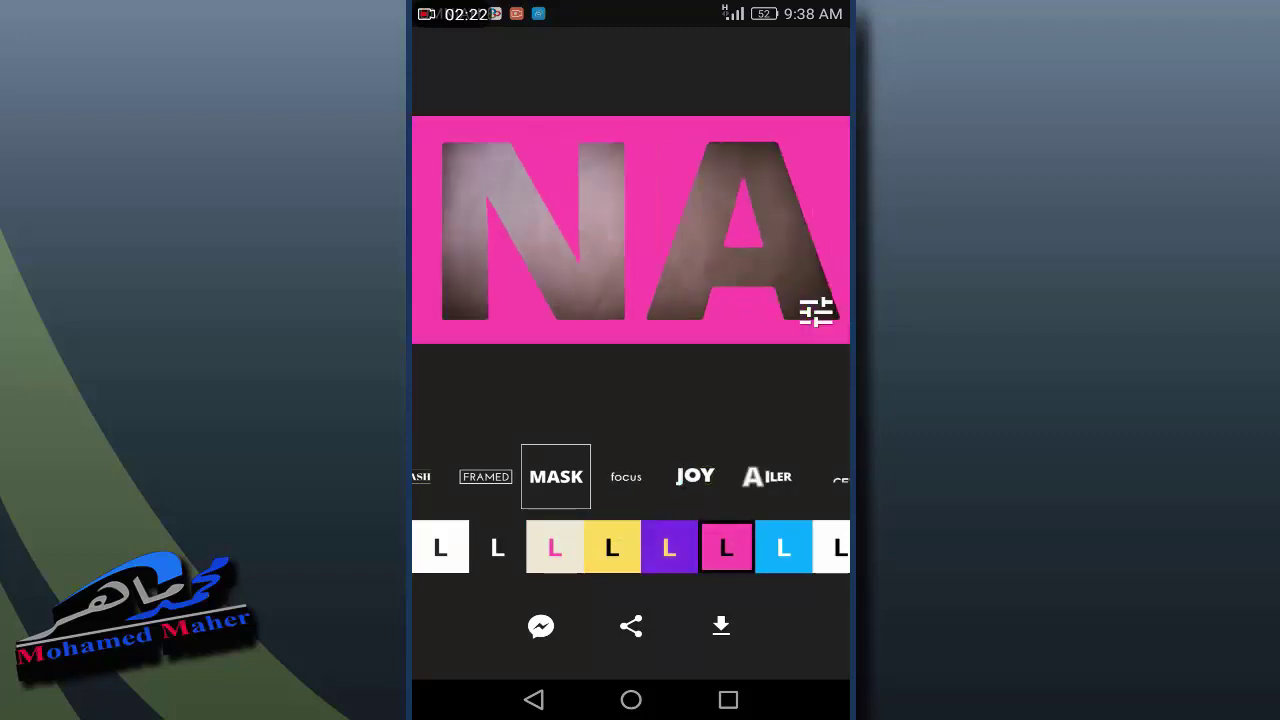
pyautogui.moveTo(707, 545); pyautogui.dragTo(490, 545)
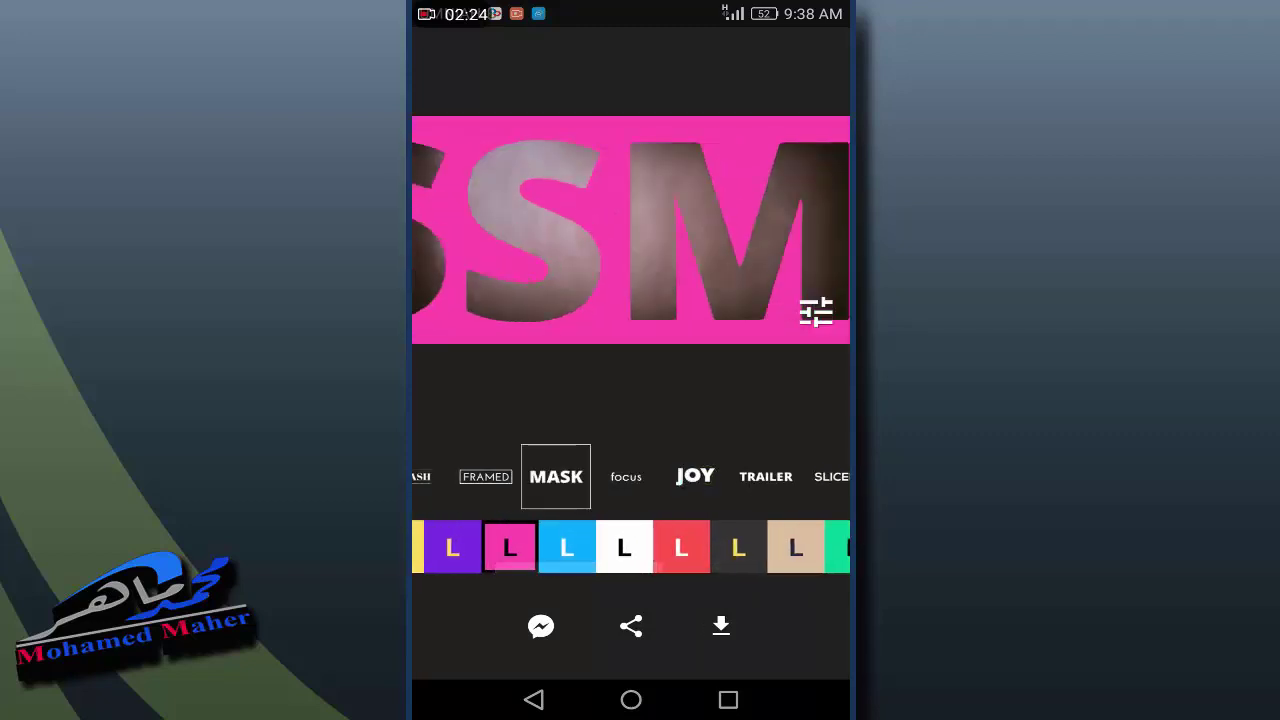
pyautogui.click(739, 548)
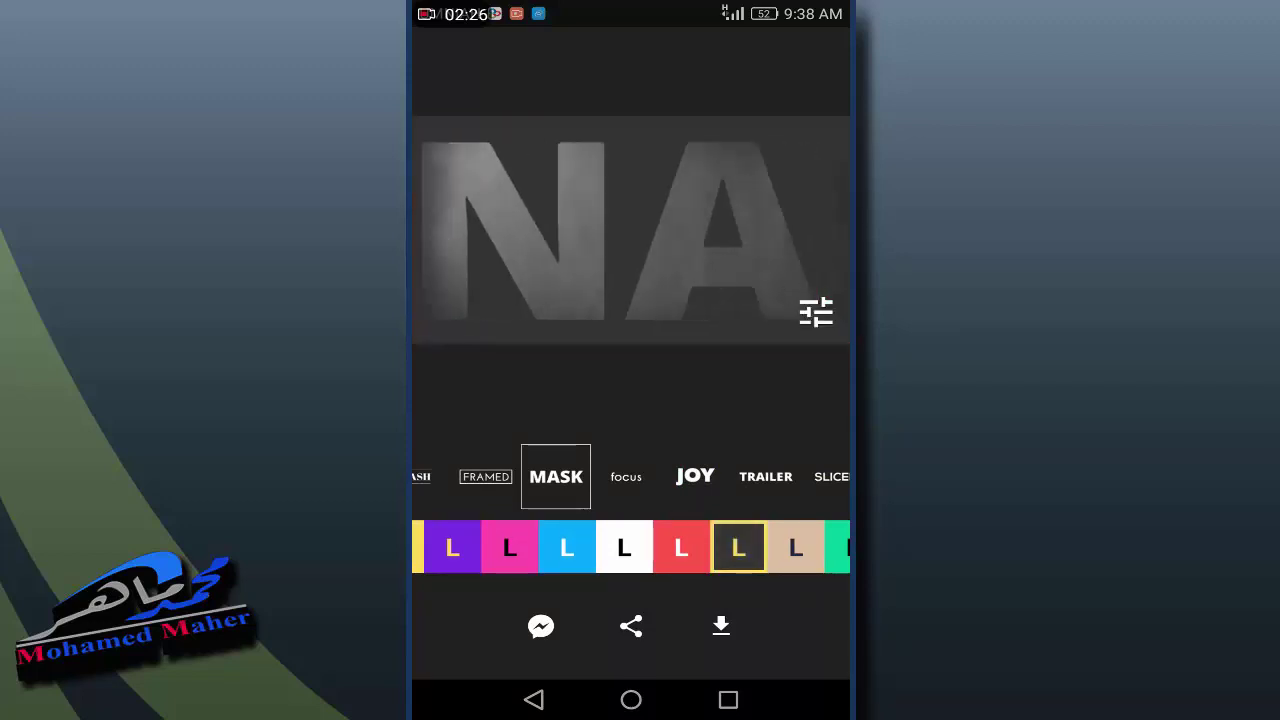
pyautogui.moveTo(775, 558); pyautogui.dragTo(640, 558)
# Settle on the dark background colour scheme and bring up the landscape 720p export settings.
pyautogui.click(724, 550)
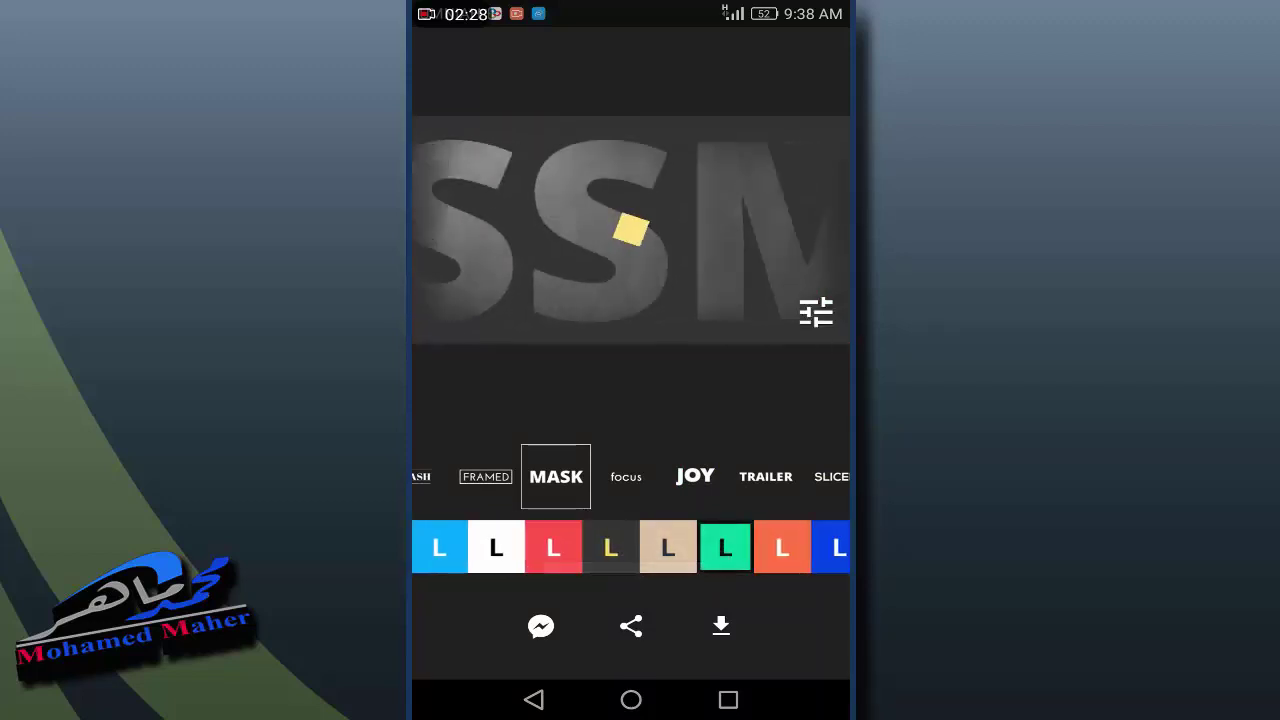
pyautogui.moveTo(737, 545); pyautogui.dragTo(540, 545)
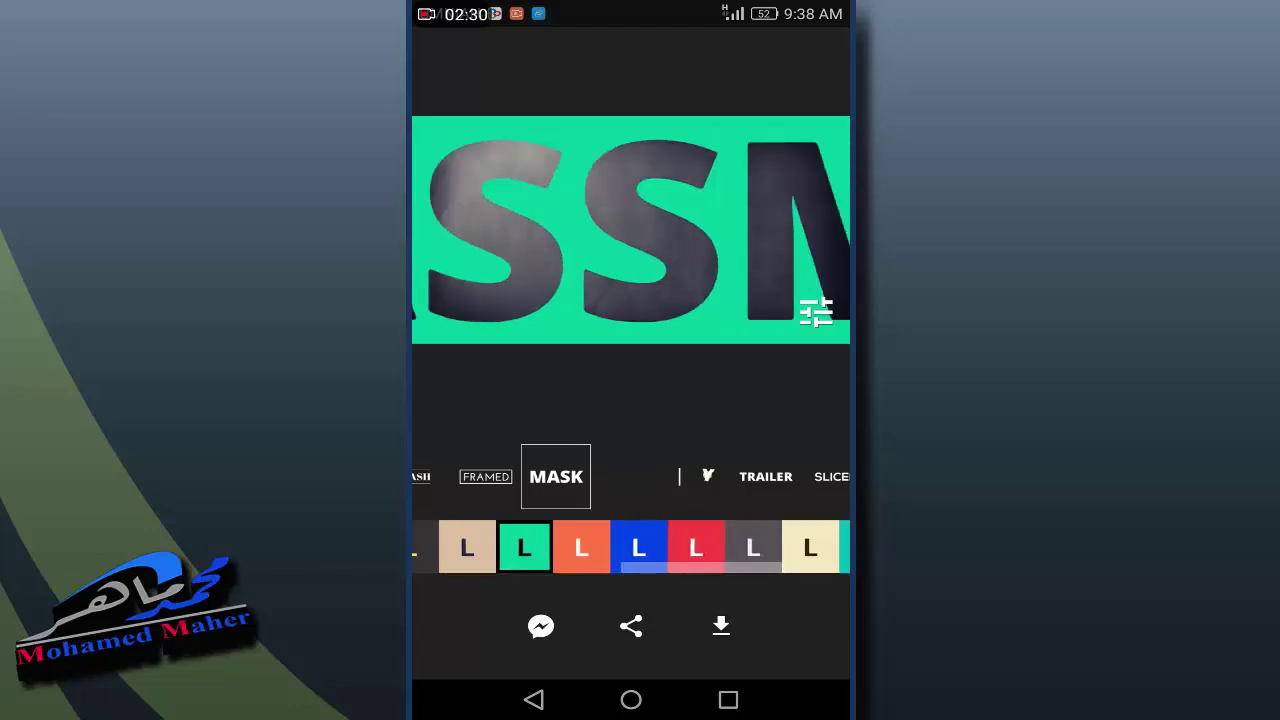
pyautogui.click(821, 547)
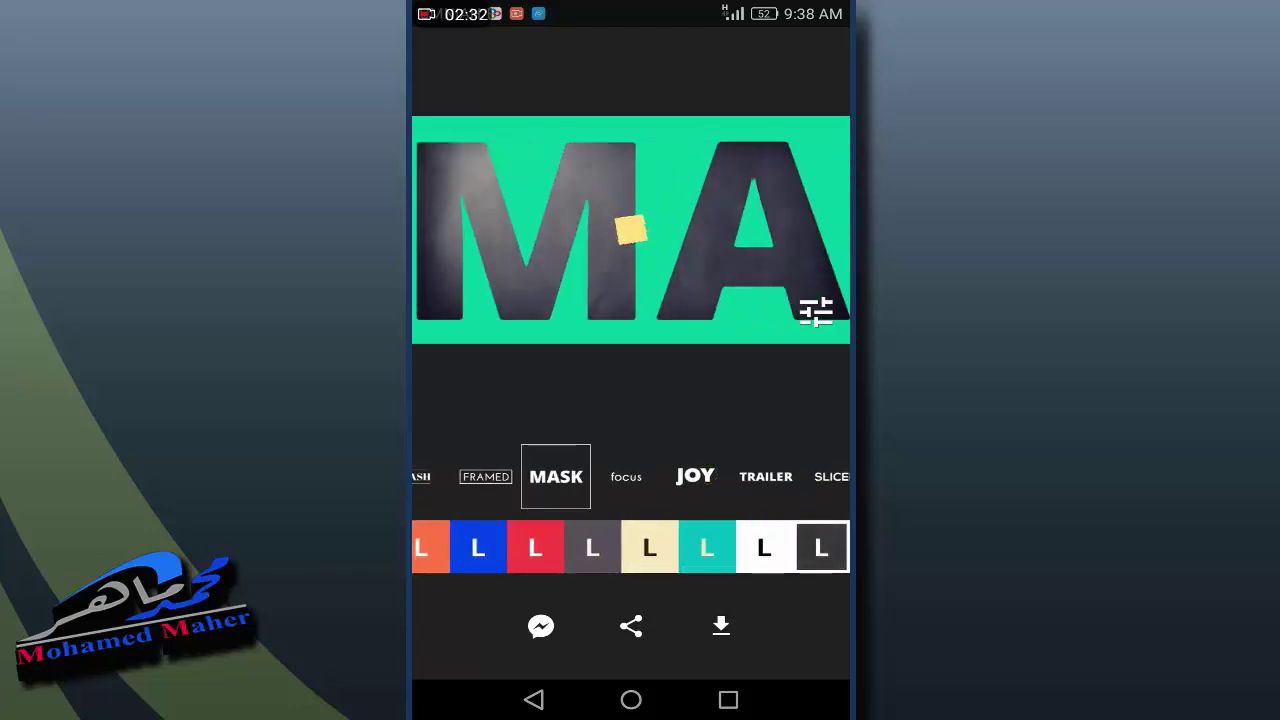
pyautogui.click(594, 563)
pyautogui.moveTo(780, 552); pyautogui.dragTo(540, 557)
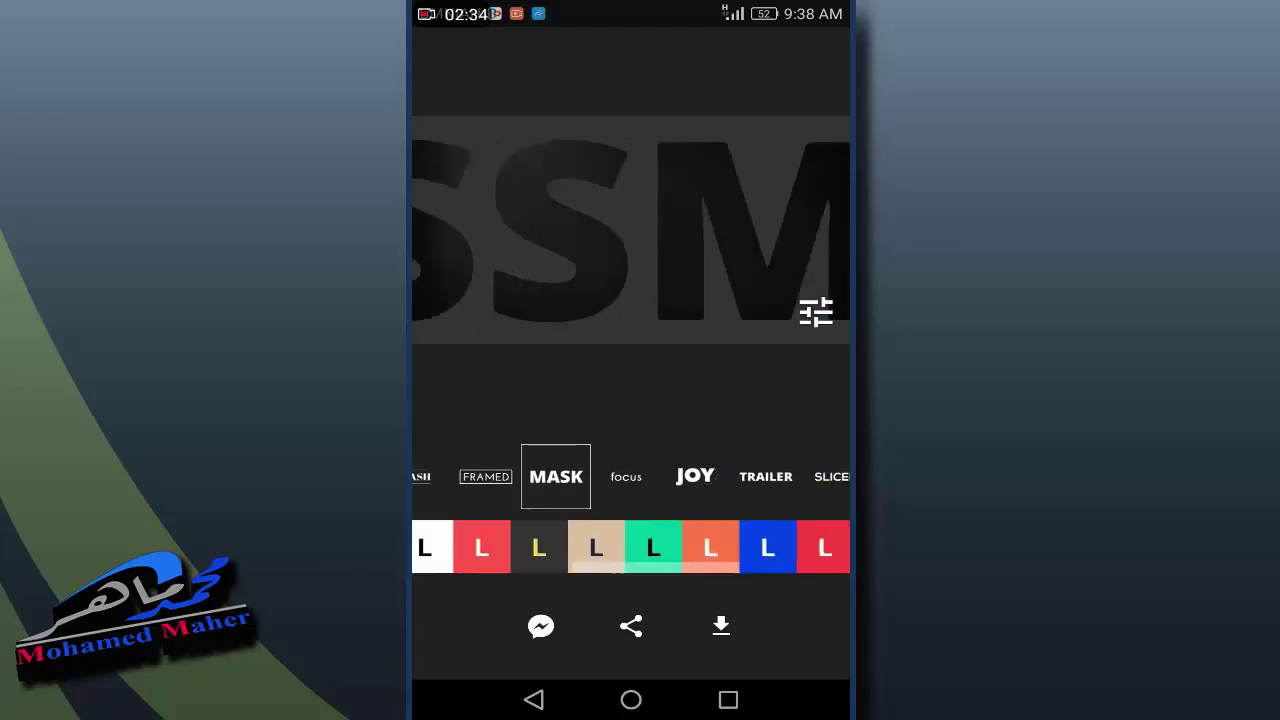
pyautogui.click(440, 547)
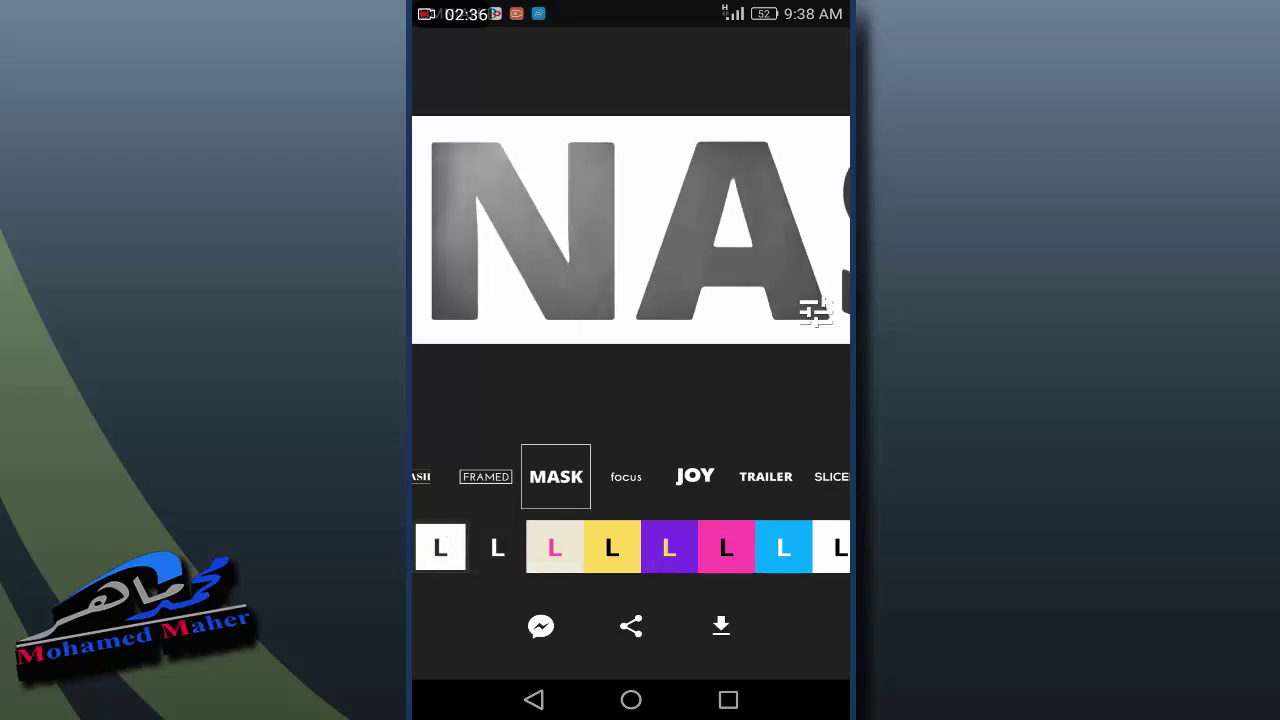
pyautogui.click(508, 549)
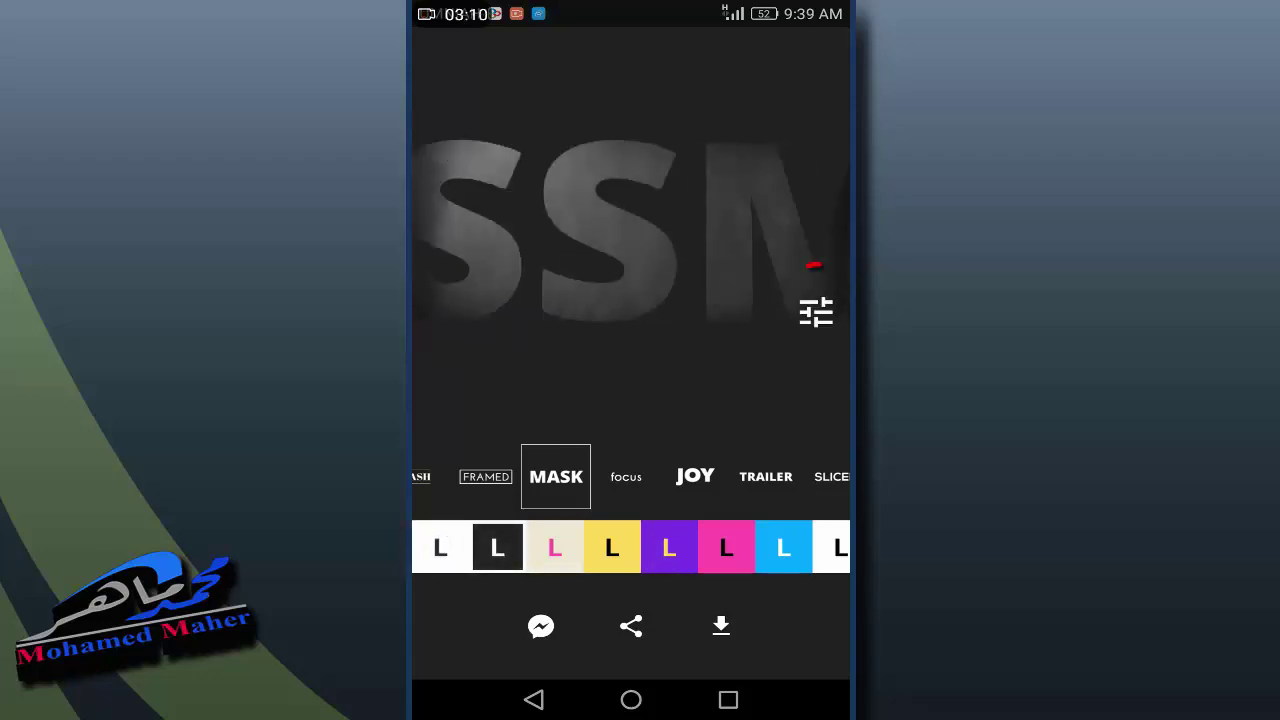
pyautogui.click(816, 312)
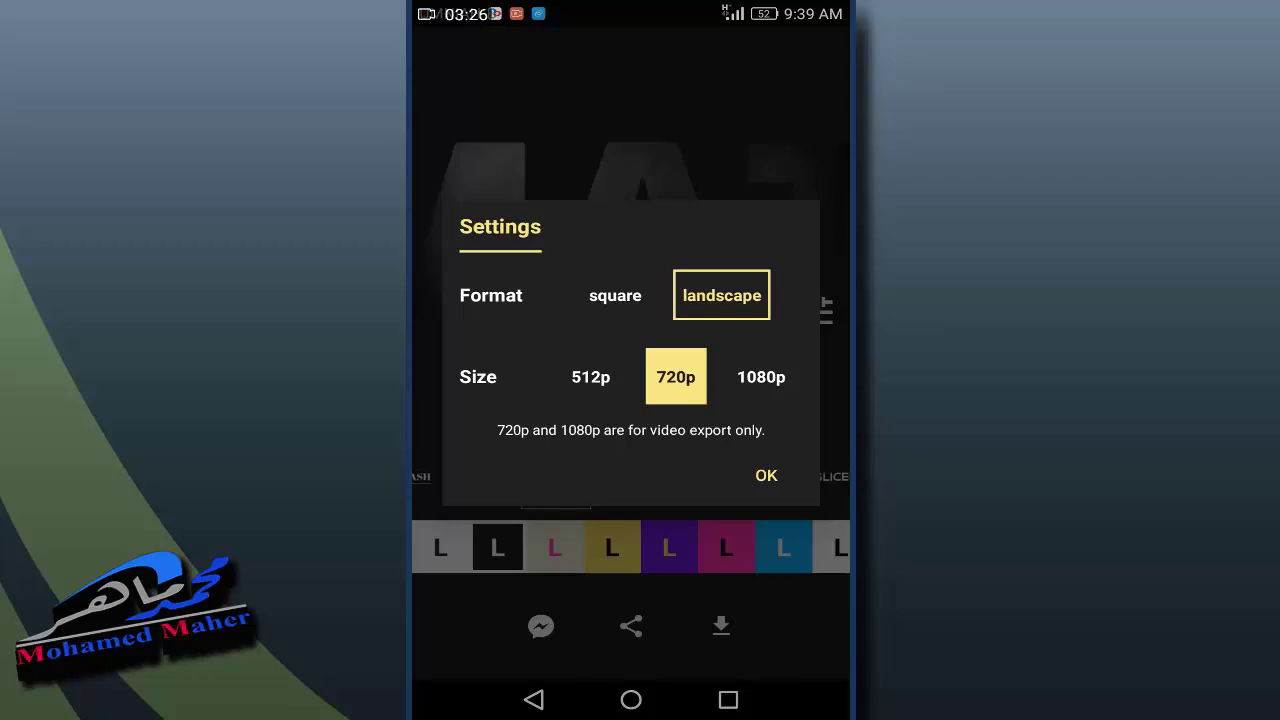
# Keep 720p landscape export and save the title with Save as Video.
pyautogui.moveTo(760, 376); pyautogui.dragTo(645, 390)
pyautogui.click(674, 378)
pyautogui.click(766, 475)
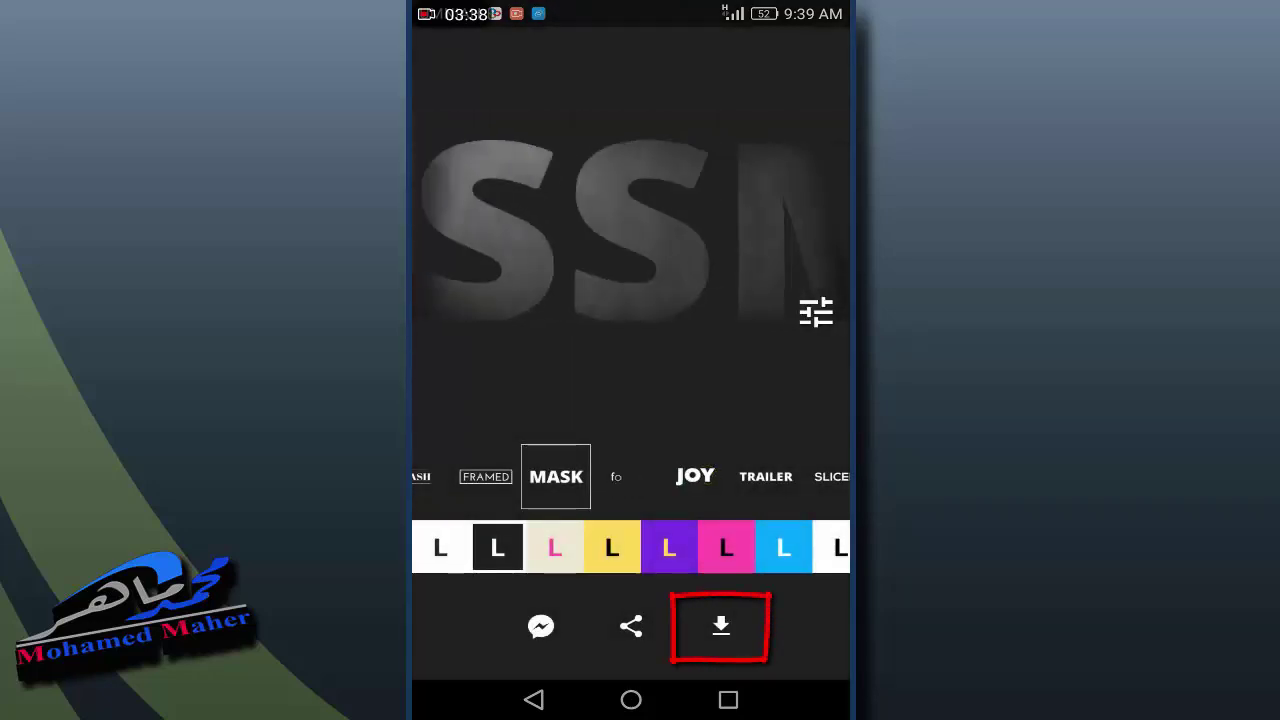
pyautogui.click(720, 626)
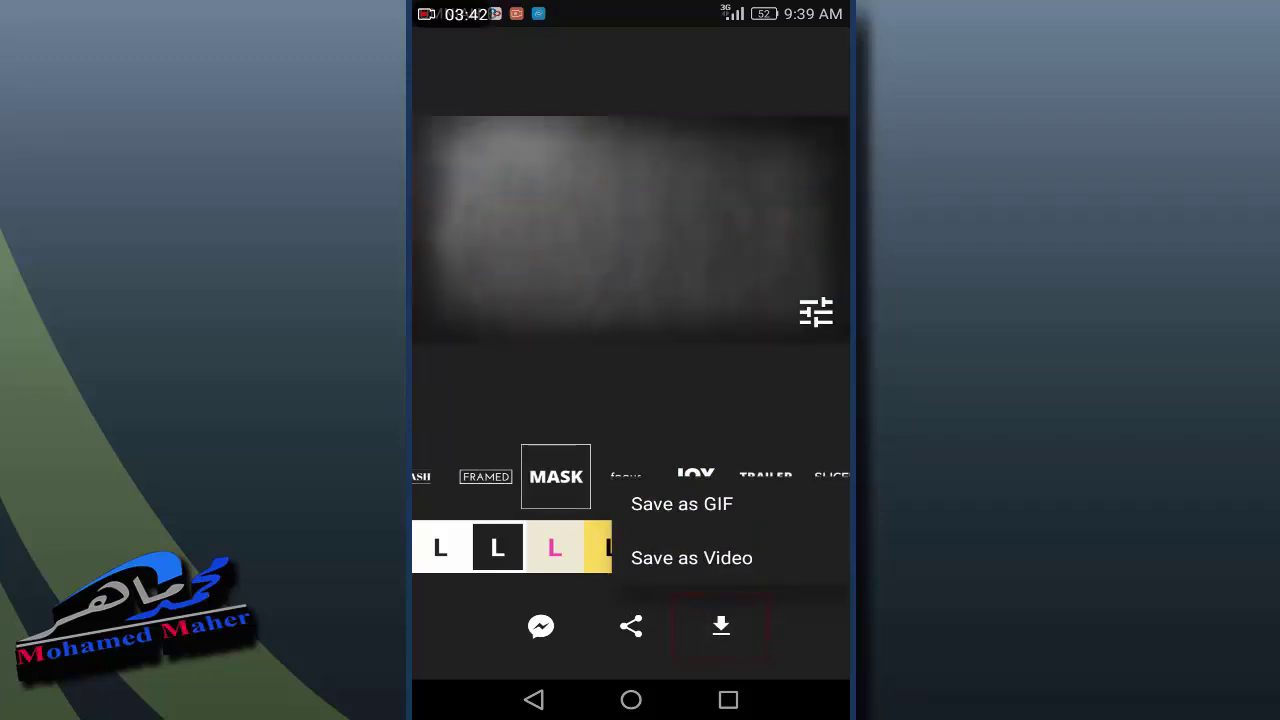
pyautogui.click(729, 557)
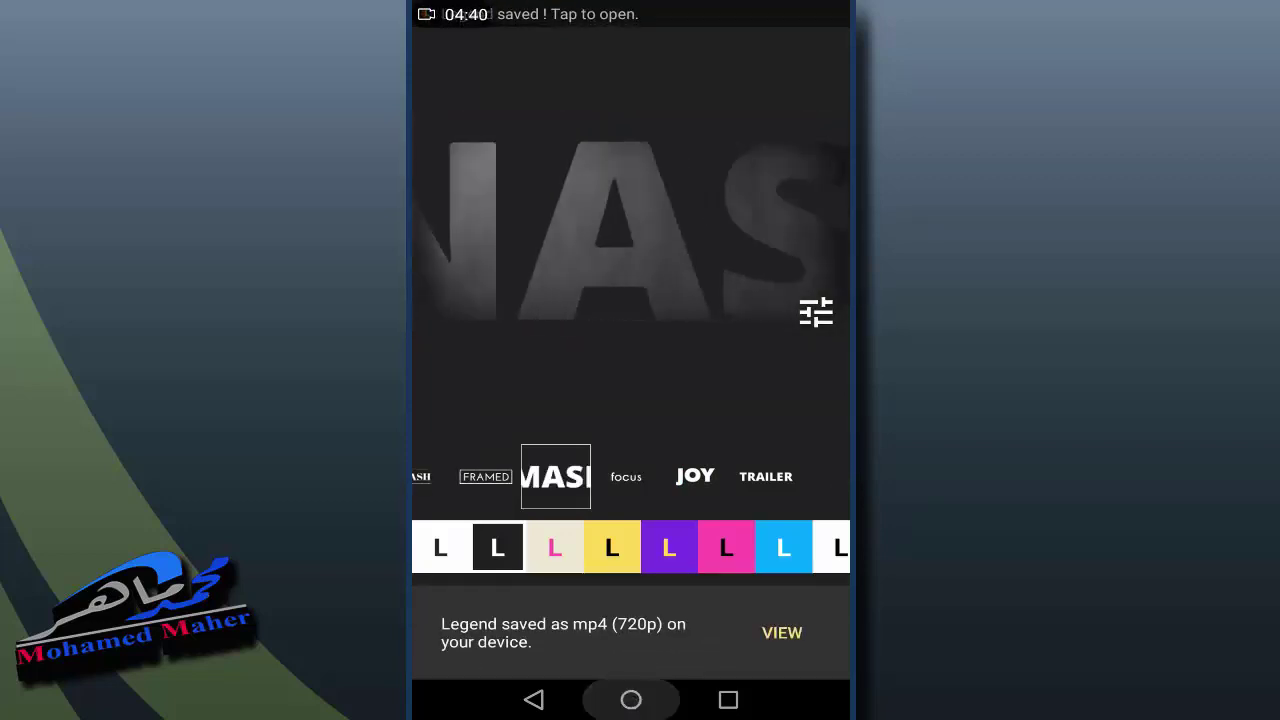
# Open Gallery's Others > Legend album and play the first saved title video.
pyautogui.click(631, 699)
pyautogui.click(631, 627)
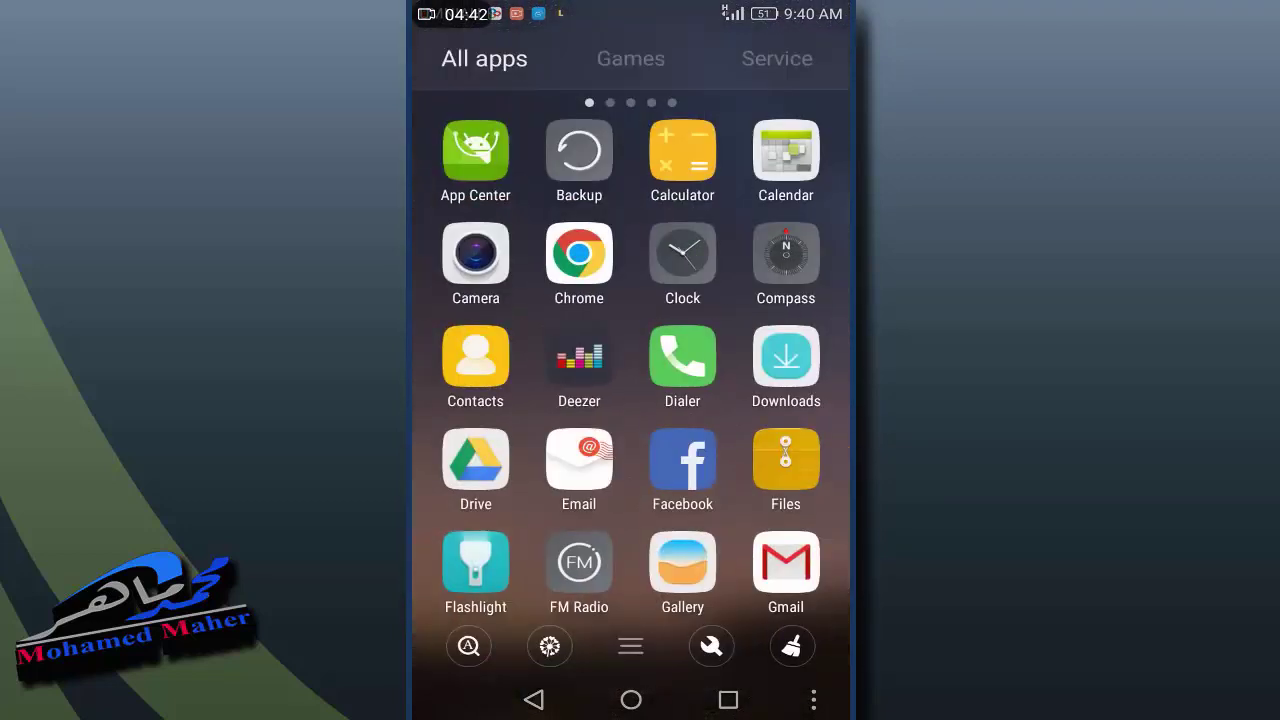
pyautogui.click(680, 560)
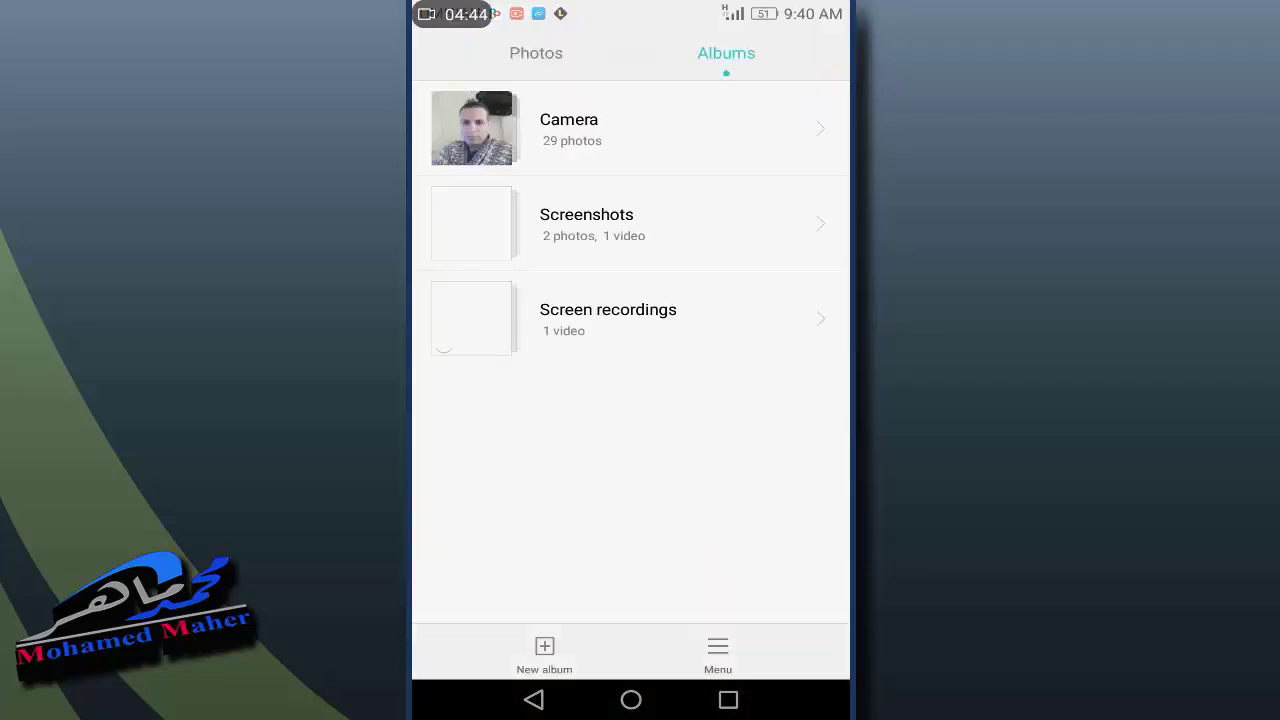
pyautogui.moveTo(651, 520); pyautogui.dragTo(651, 200)
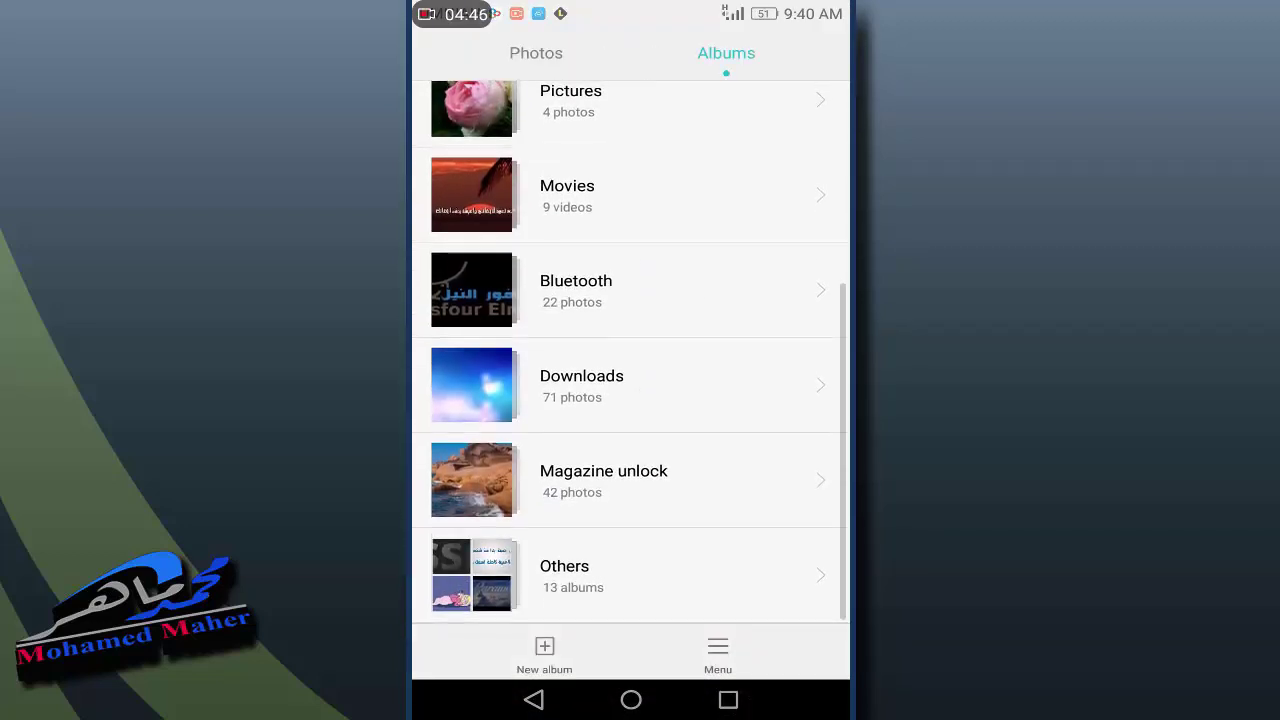
pyautogui.click(498, 570)
pyautogui.click(500, 120)
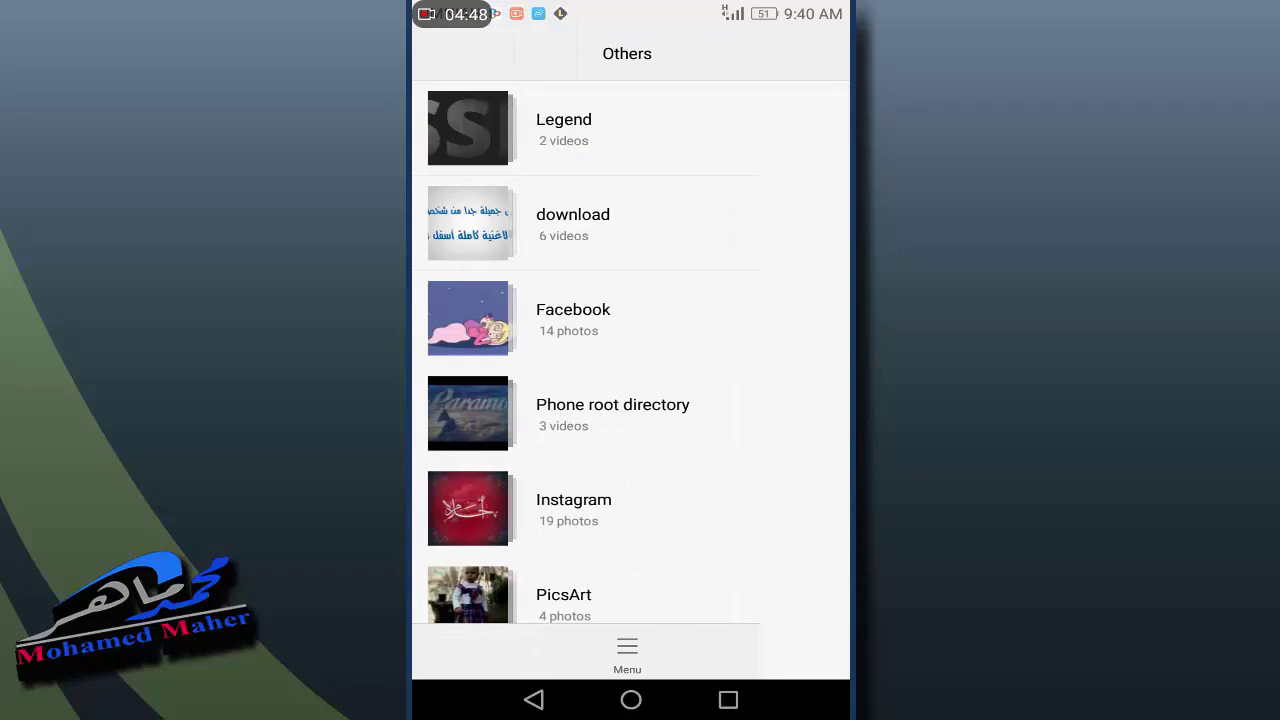
pyautogui.click(480, 134)
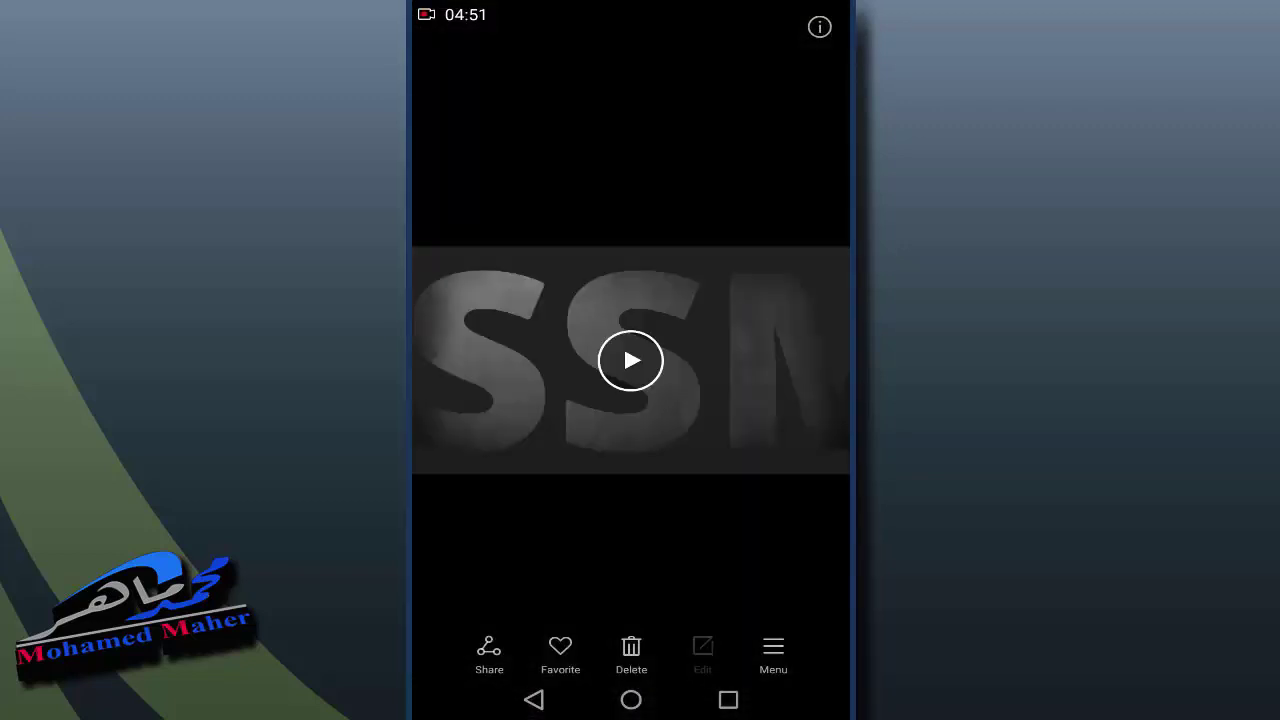
pyautogui.click(630, 360)
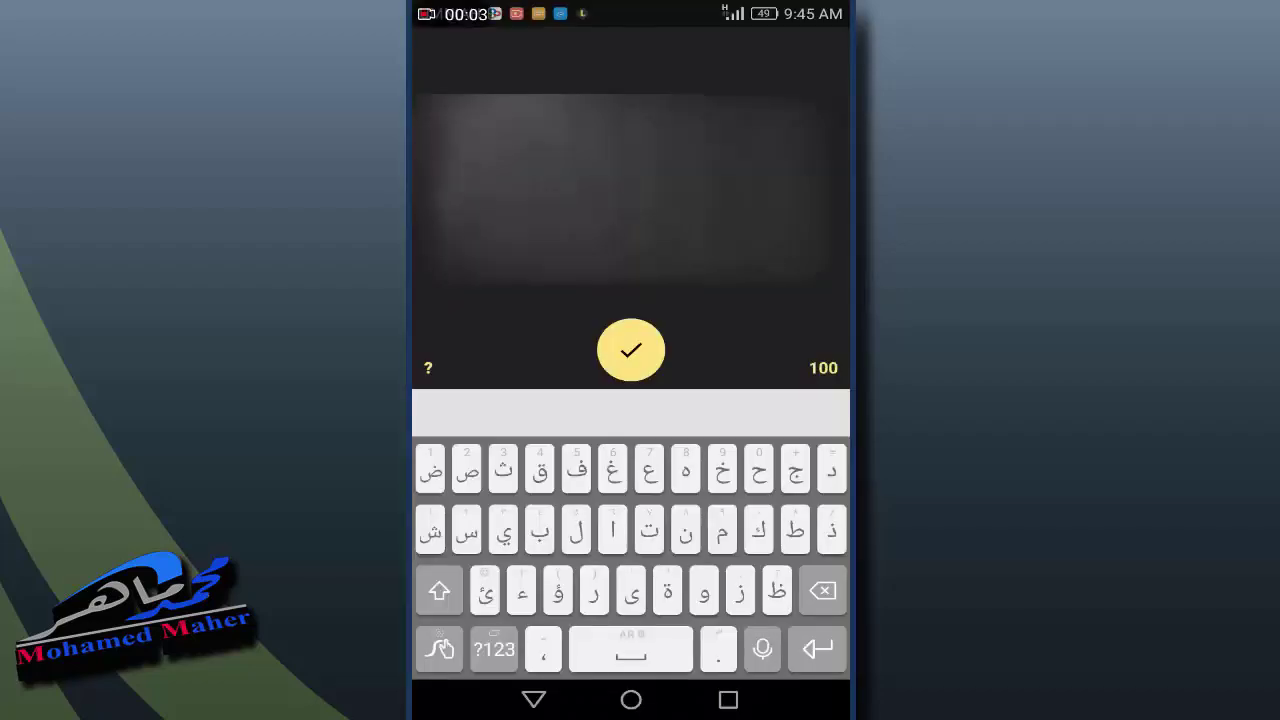
# Enter the Arabic title 'نسمات' and preview it in the STOPMO style.
pyautogui.write('نس')
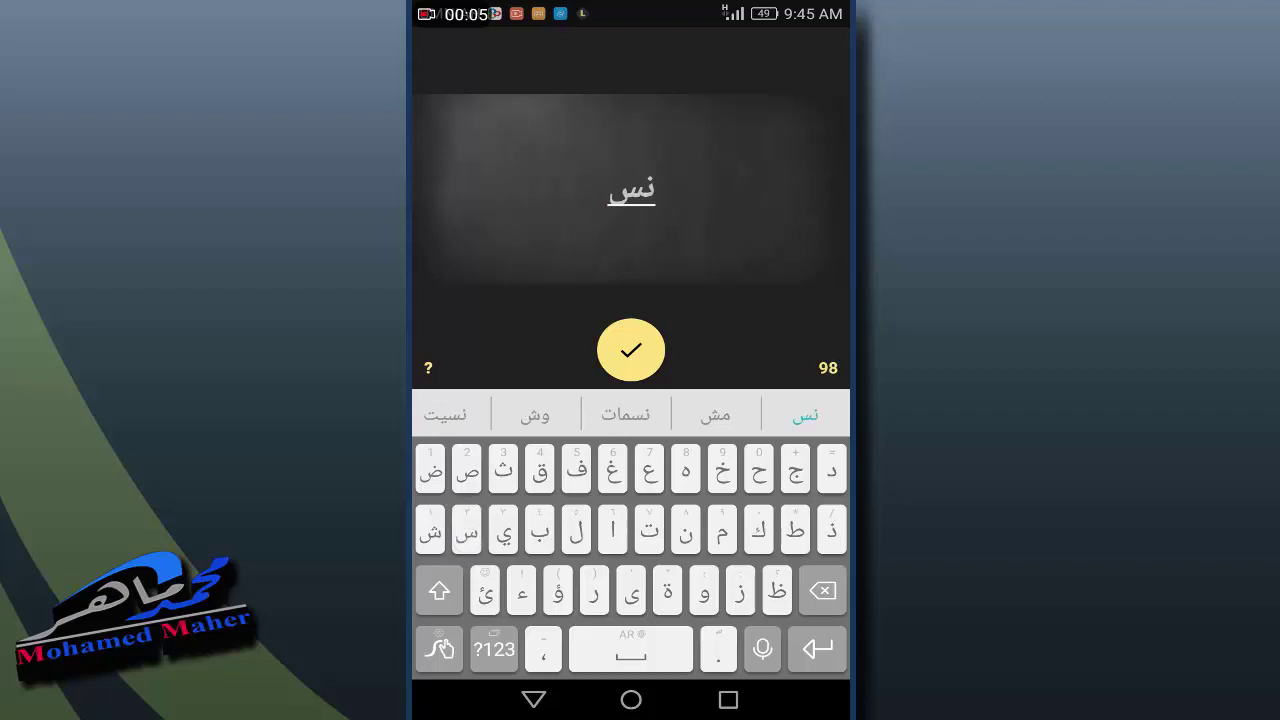
pyautogui.write('مات')
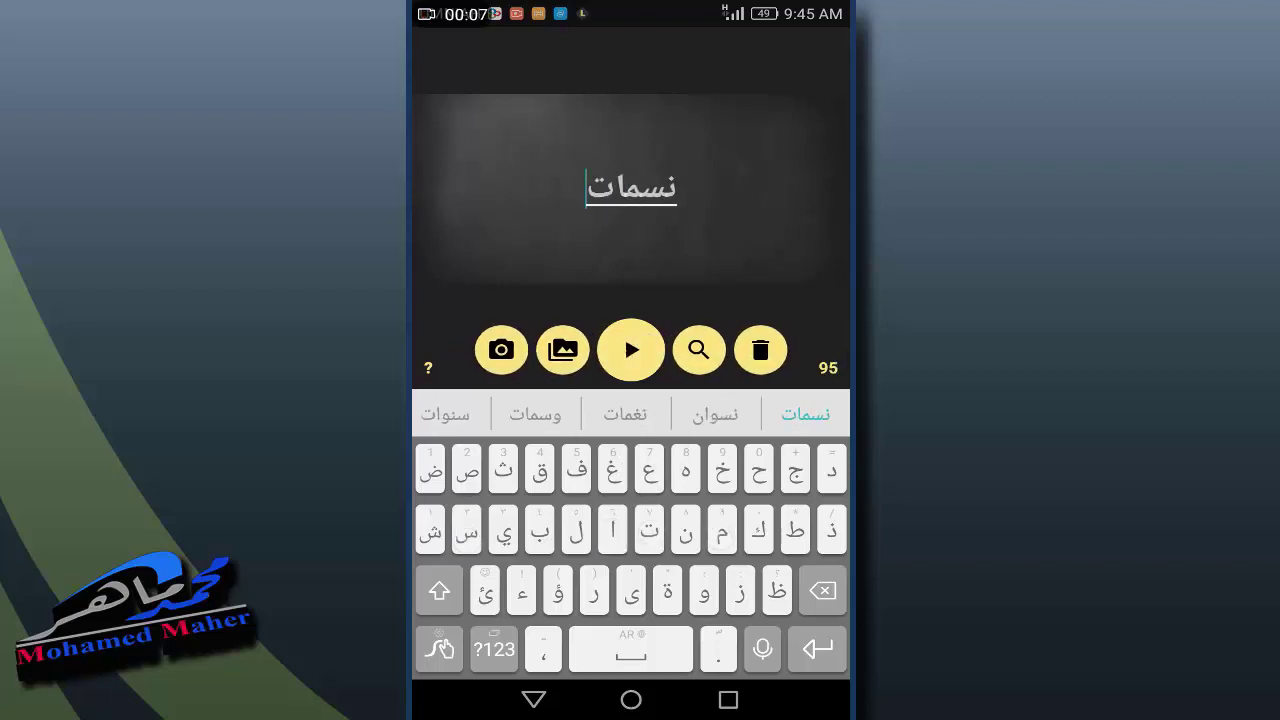
pyautogui.click(630, 349)
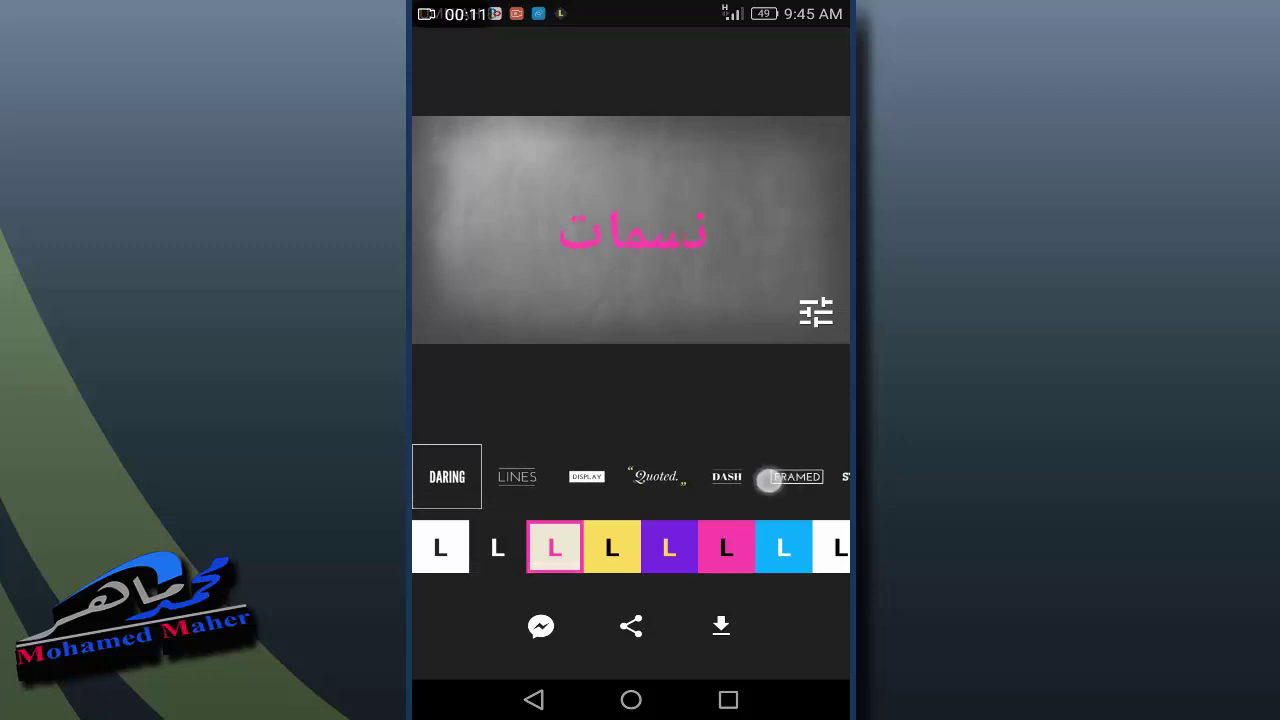
pyautogui.moveTo(768, 481); pyautogui.dragTo(555, 478)
pyautogui.click(653, 477)
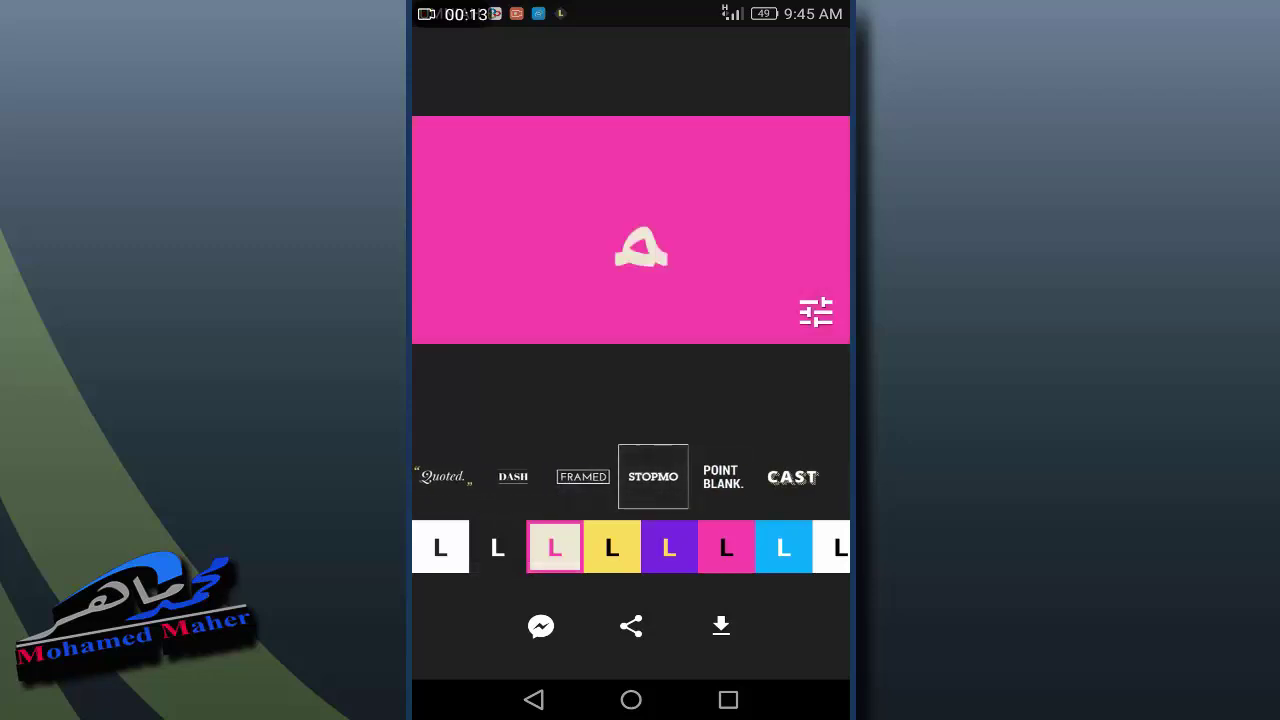
# Try the CAST and JOY styles, then apply MASK to the title.
pyautogui.click(793, 477)
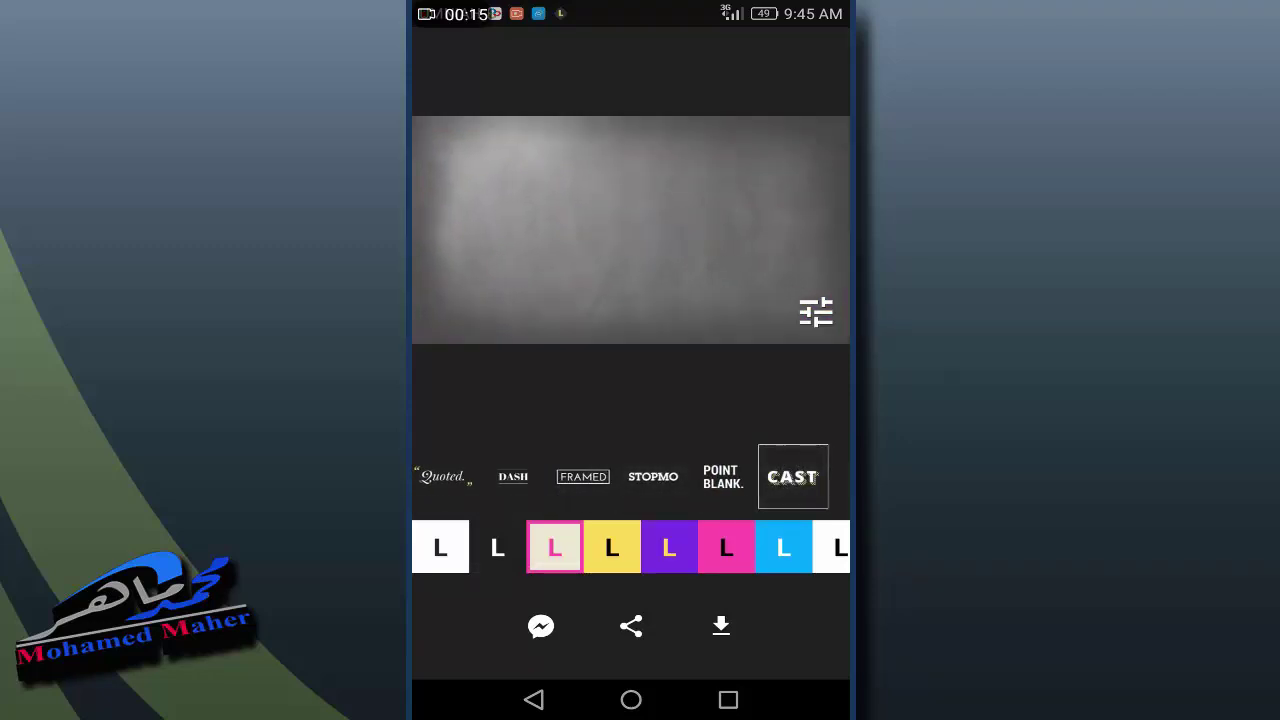
pyautogui.moveTo(790, 477); pyautogui.dragTo(590, 477)
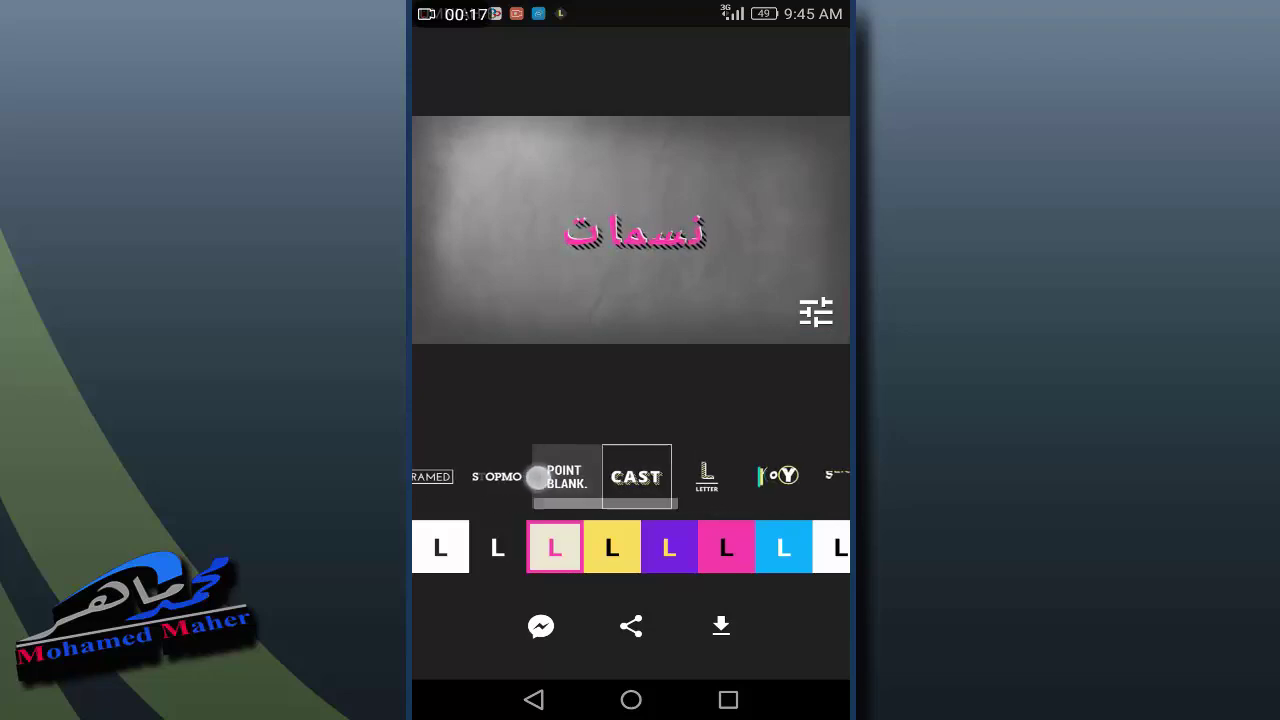
pyautogui.click(711, 477)
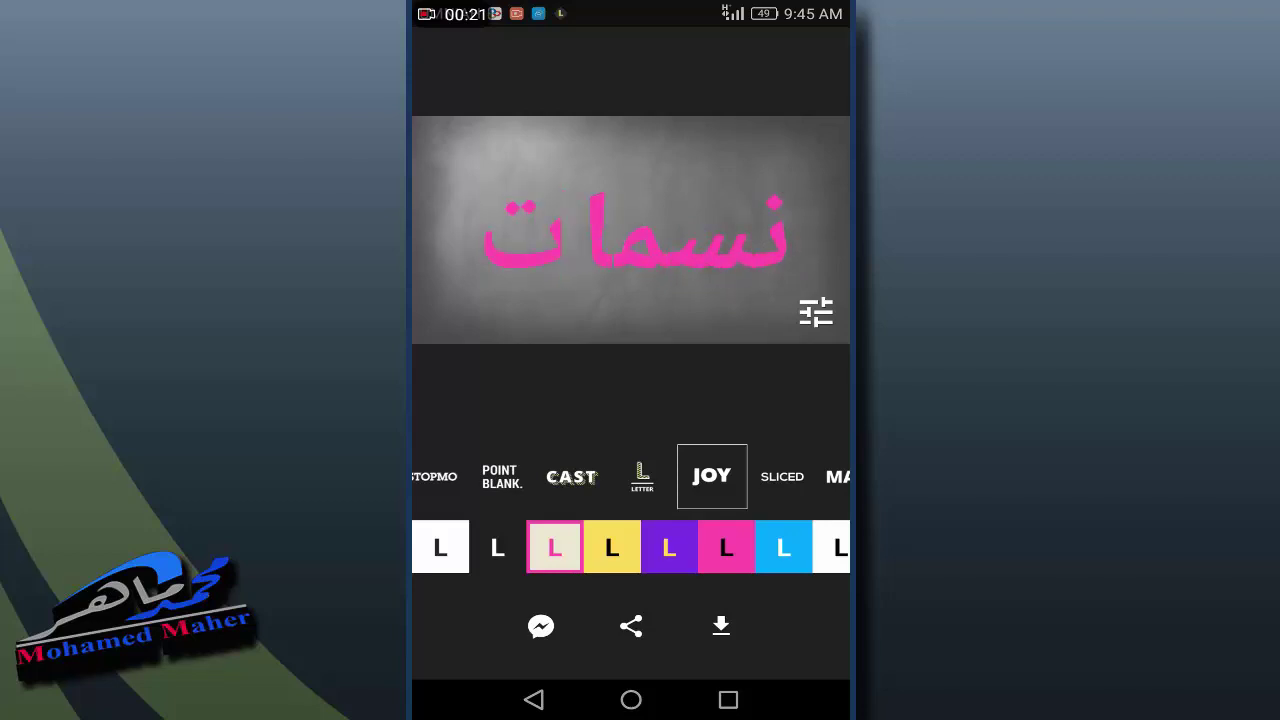
pyautogui.moveTo(766, 477); pyautogui.dragTo(486, 491)
pyautogui.click(578, 474)
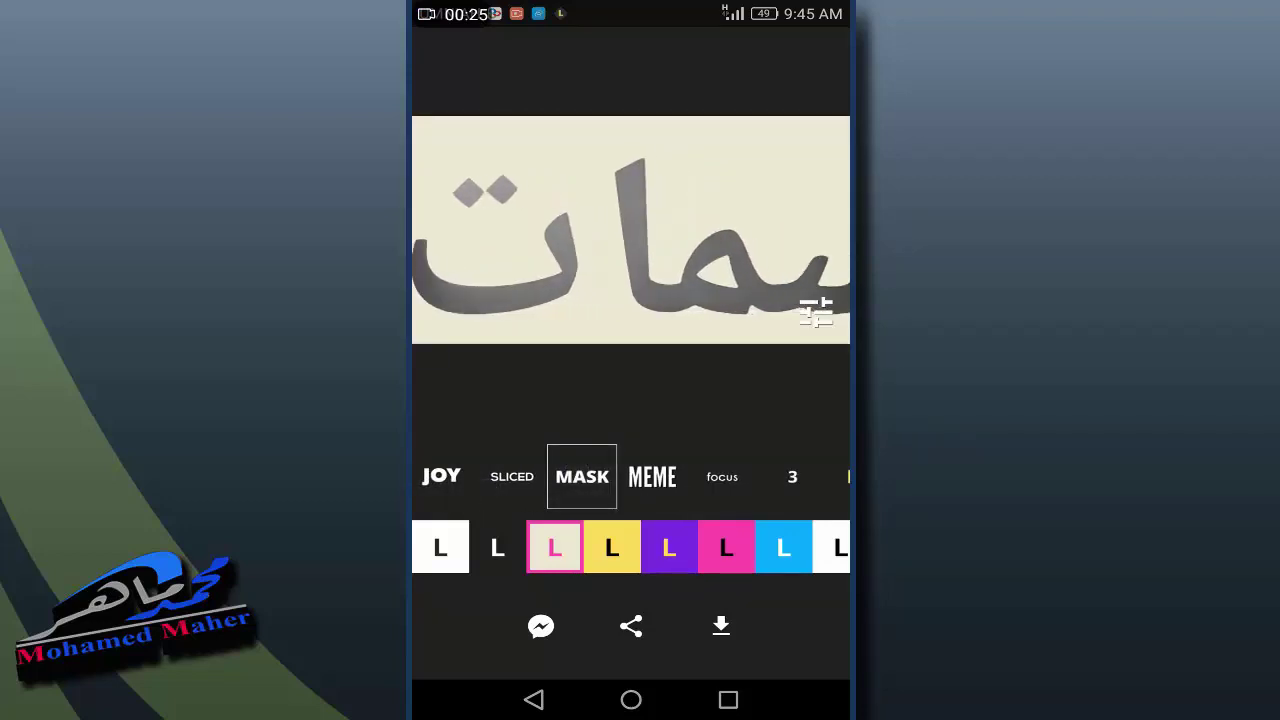
# After trying MEME and blue, return to MASK with the dark grey colour scheme.
pyautogui.click(655, 474)
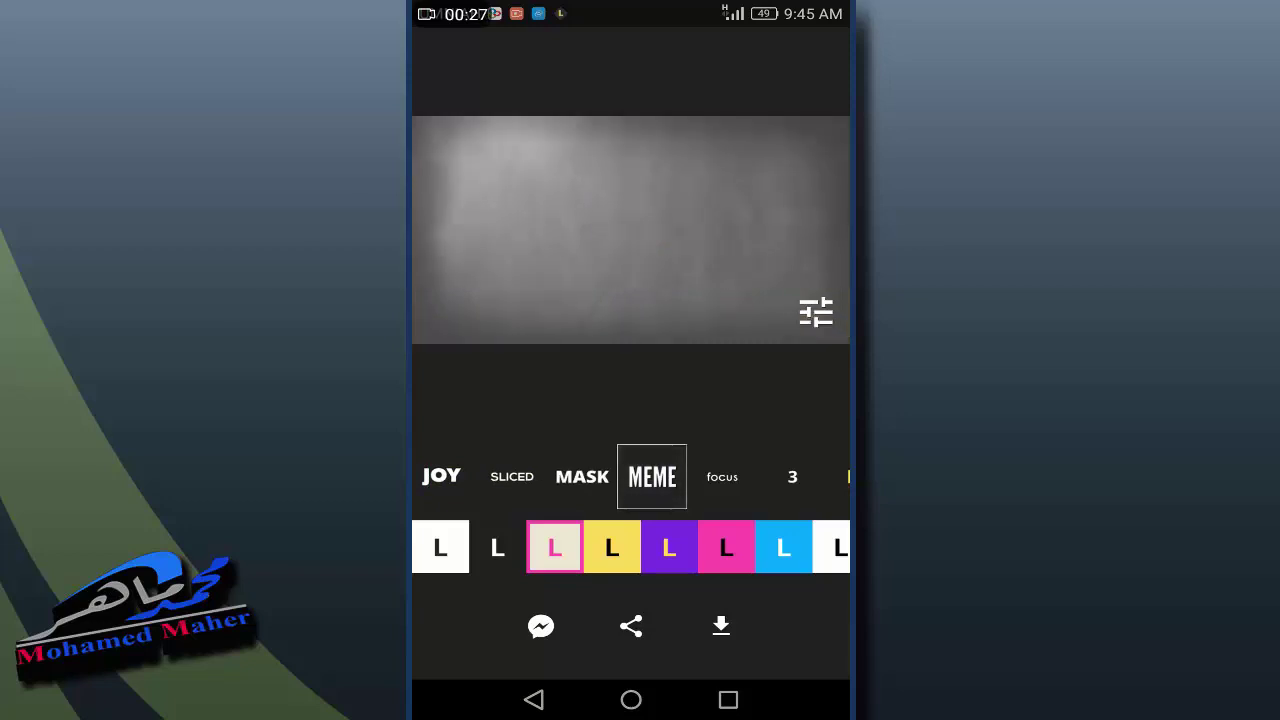
pyautogui.click(783, 547)
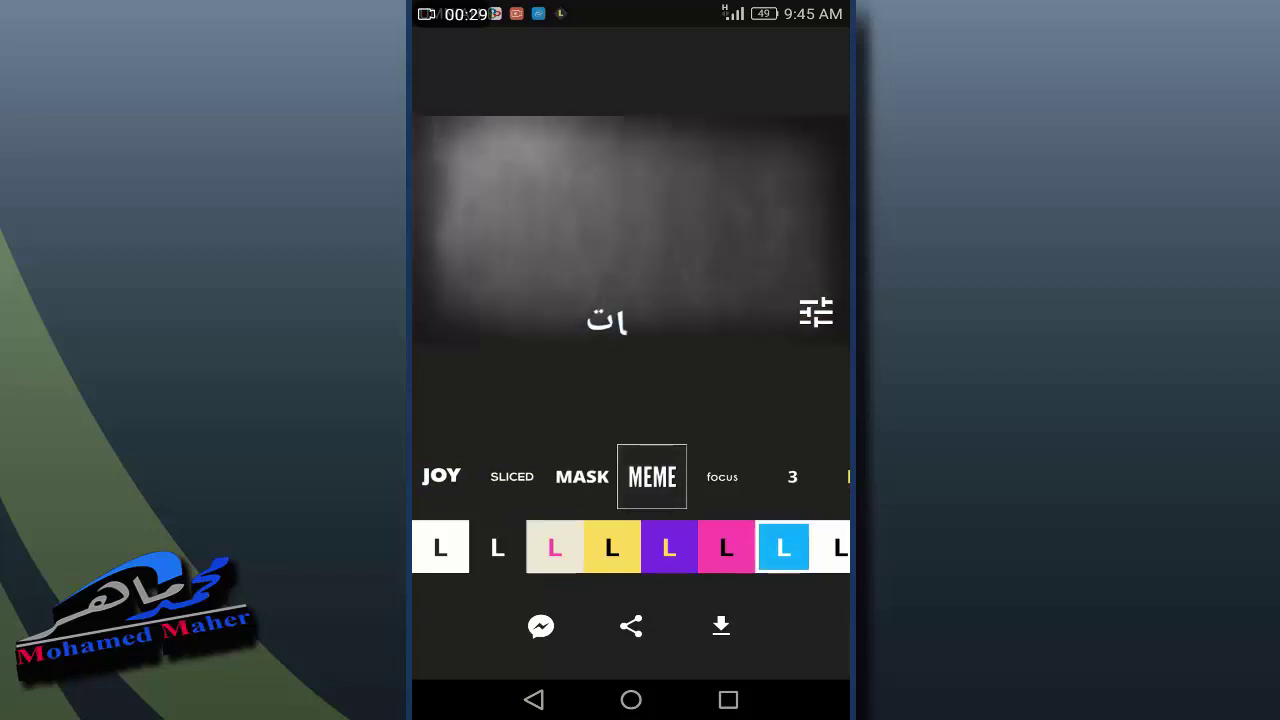
pyautogui.click(582, 476)
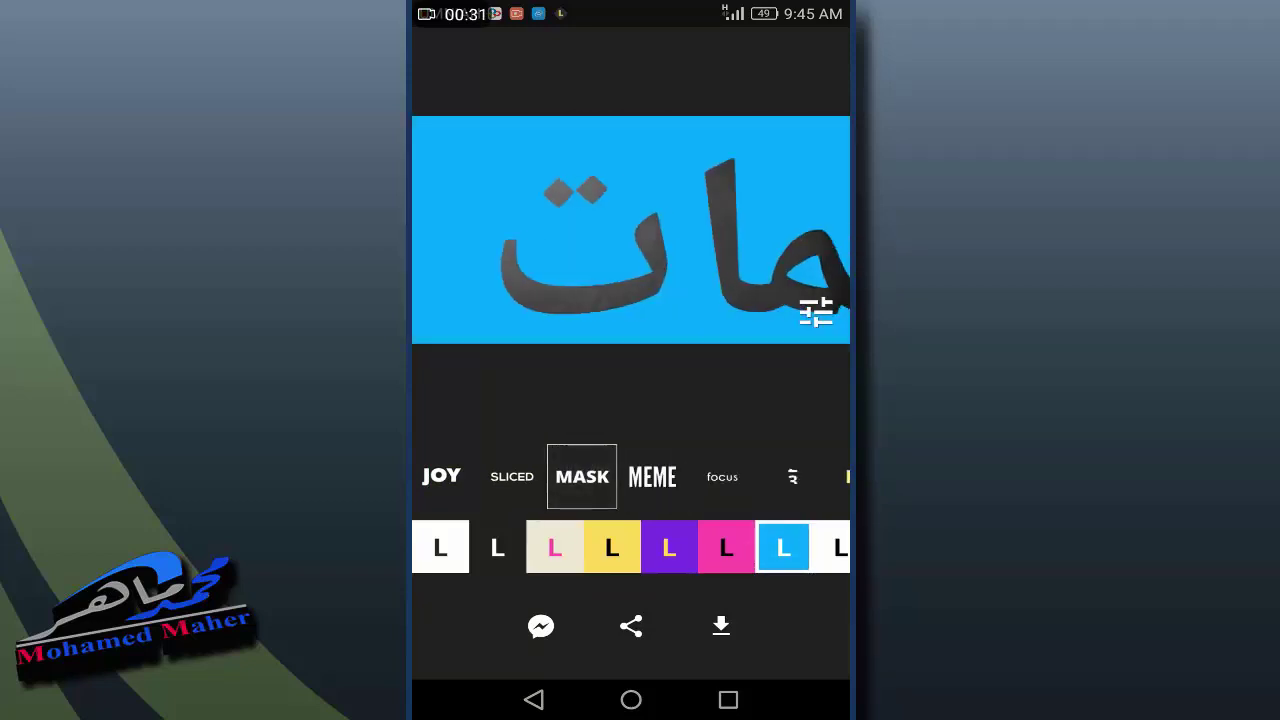
pyautogui.moveTo(780, 547); pyautogui.dragTo(480, 547)
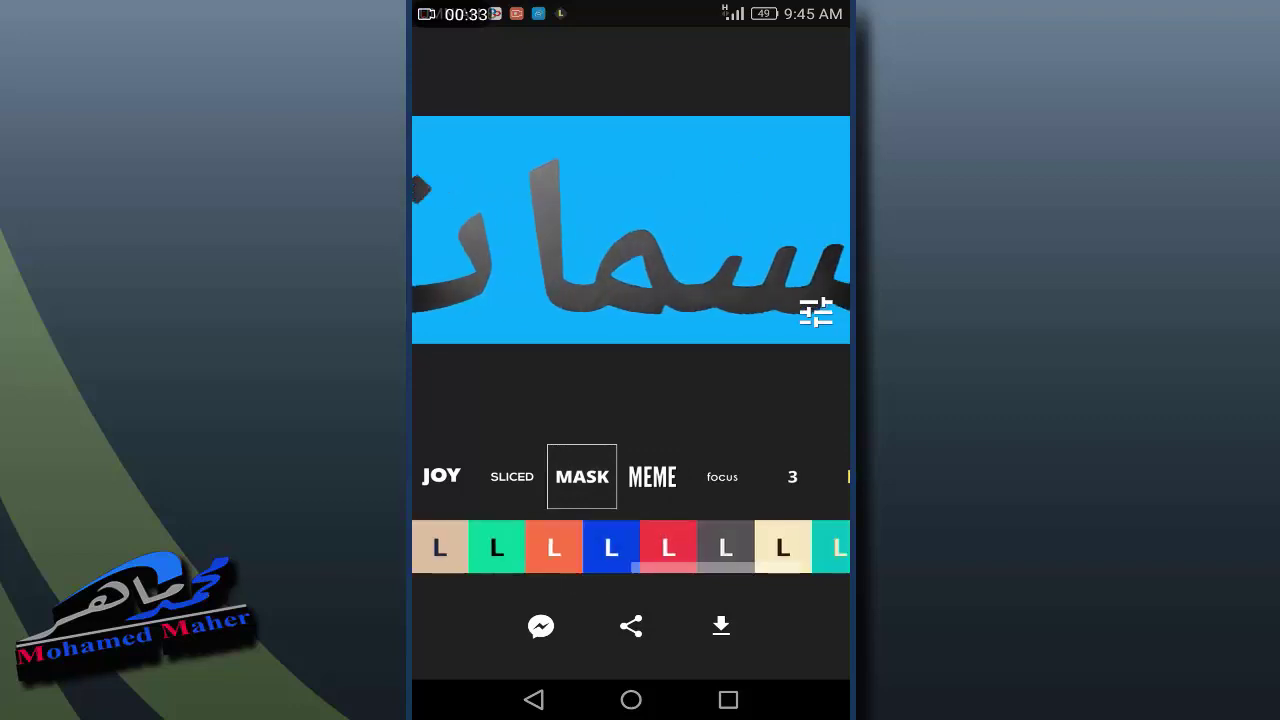
pyautogui.click(821, 547)
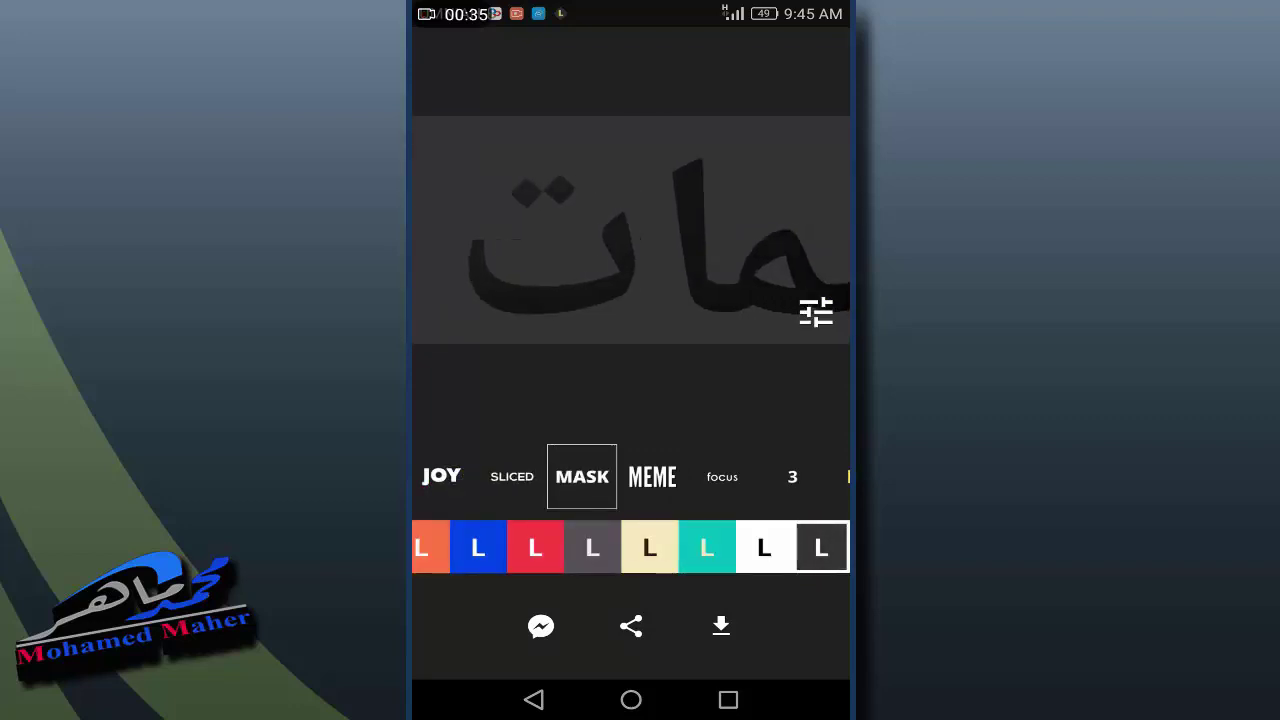